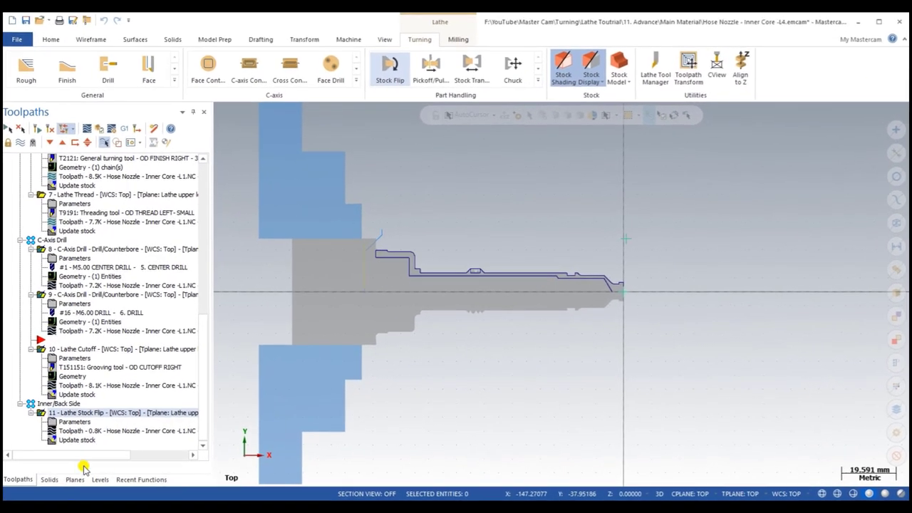
Make level 1 Nozzle - 2 visible in the Levels manager.
left_click(156, 443)
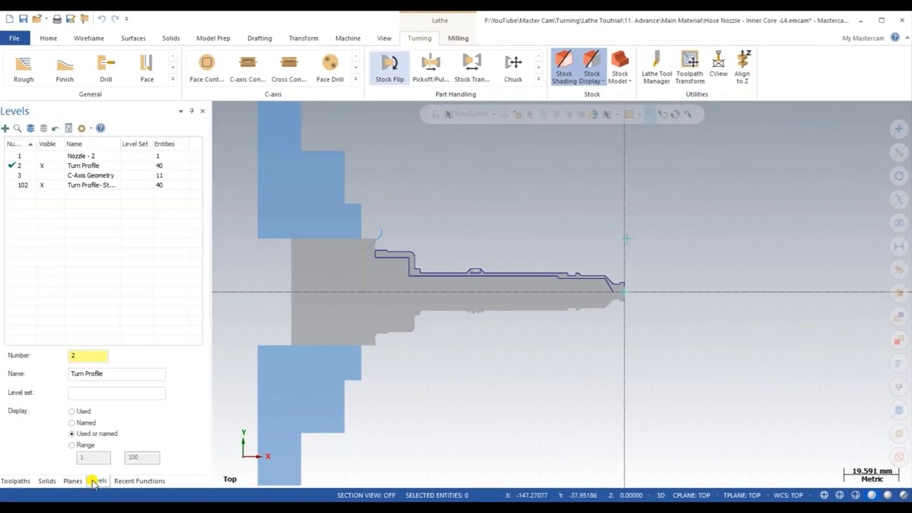
left_click(41, 155)
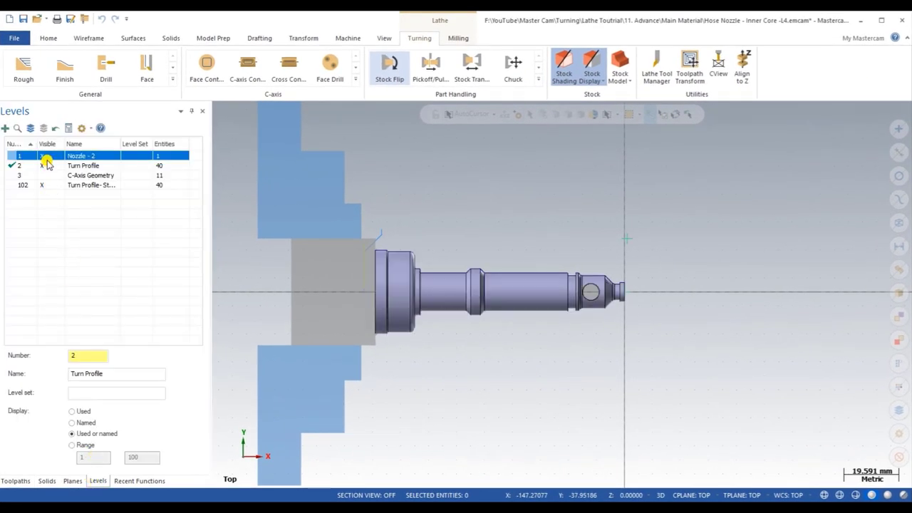
mouse_move(448, 377)
middle_mouse_down()
mouse_move(420, 303)
mouse_move(432, 321)
middle_mouse_up()
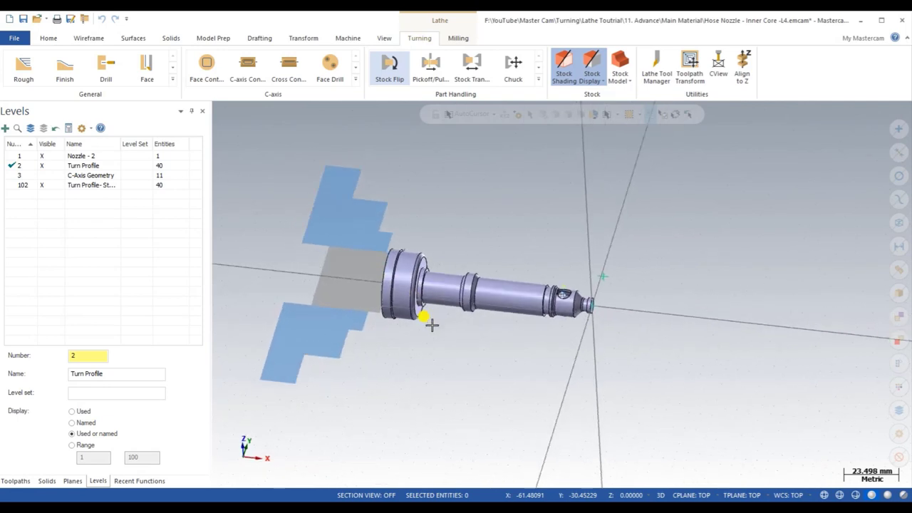
scroll(392, 274, "up", 2)
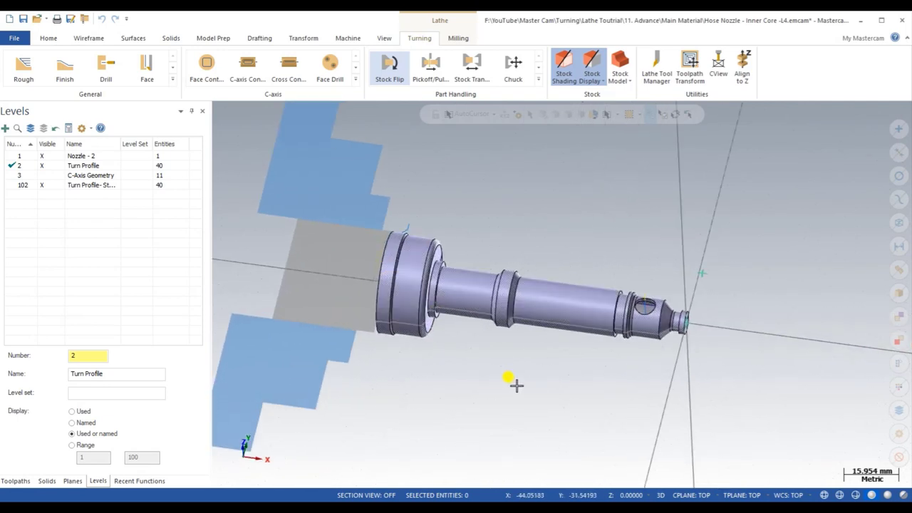
Orbit and zoom to inspect the nozzle shaft inside the stock and chuck.
mouse_move(554, 376)
middle_mouse_down()
mouse_move(549, 391)
mouse_move(560, 373)
mouse_move(566, 395)
mouse_move(564, 373)
mouse_move(576, 361)
mouse_move(564, 377)
mouse_move(566, 401)
mouse_move(577, 356)
mouse_move(594, 425)
mouse_move(577, 477)
middle_mouse_up()
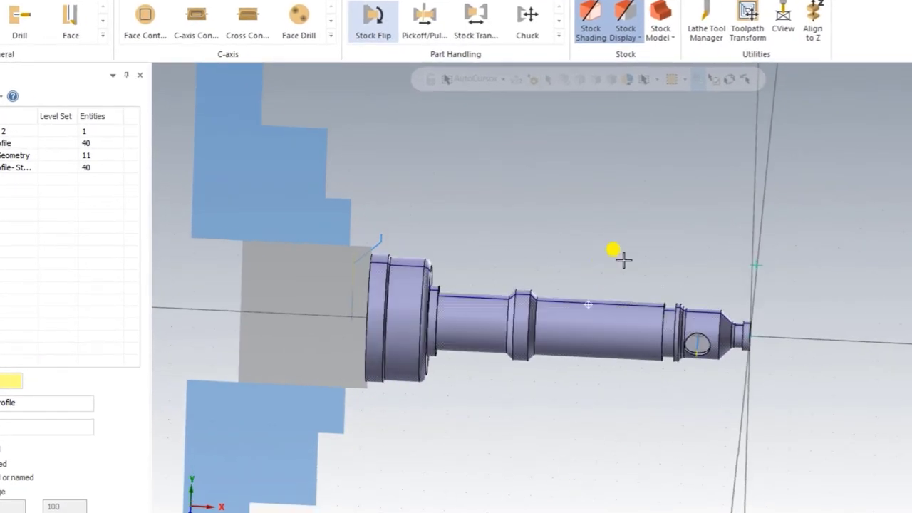
mouse_move(624, 261)
middle_mouse_down()
mouse_move(615, 306)
mouse_move(634, 214)
mouse_move(608, 287)
middle_mouse_up()
scroll(608, 286, "up", 3)
mouse_move(727, 366)
middle_mouse_down()
mouse_move(682, 432)
mouse_move(708, 401)
mouse_move(665, 400)
mouse_move(664, 416)
mouse_move(718, 312)
middle_mouse_up()
scroll(682, 432, "up", 2)
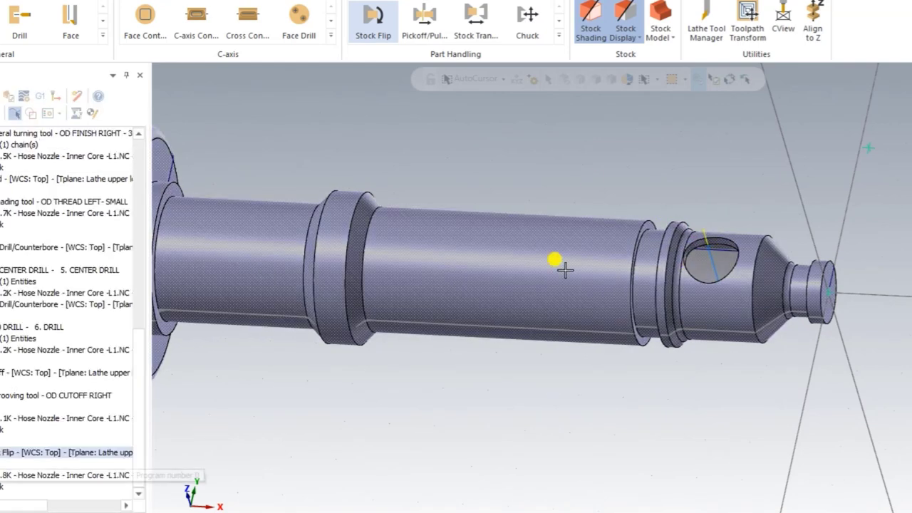
mouse_move(553, 261)
middle_mouse_down()
mouse_move(591, 361)
mouse_move(745, 334)
middle_mouse_up()
mouse_move(673, 339)
middle_mouse_down()
mouse_move(710, 302)
mouse_move(631, 236)
mouse_move(662, 361)
mouse_move(613, 436)
middle_mouse_up()
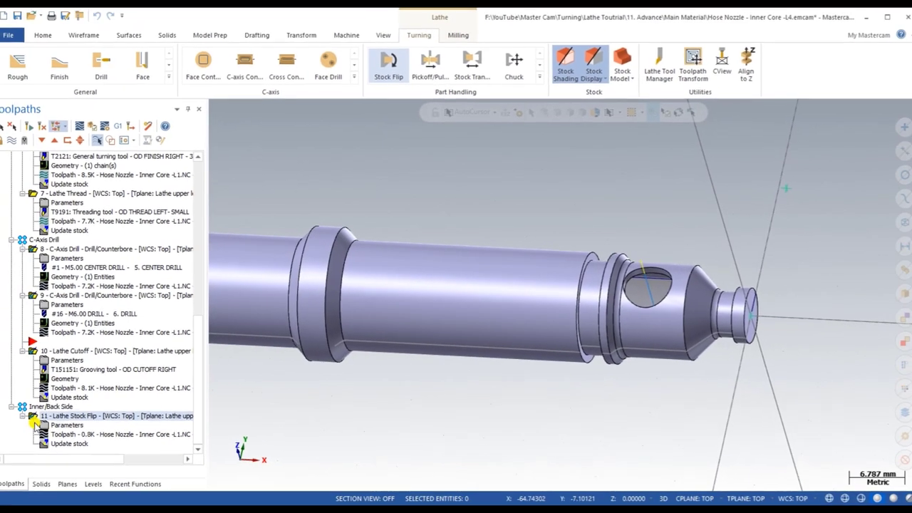
left_click(39, 420)
right_click(466, 141)
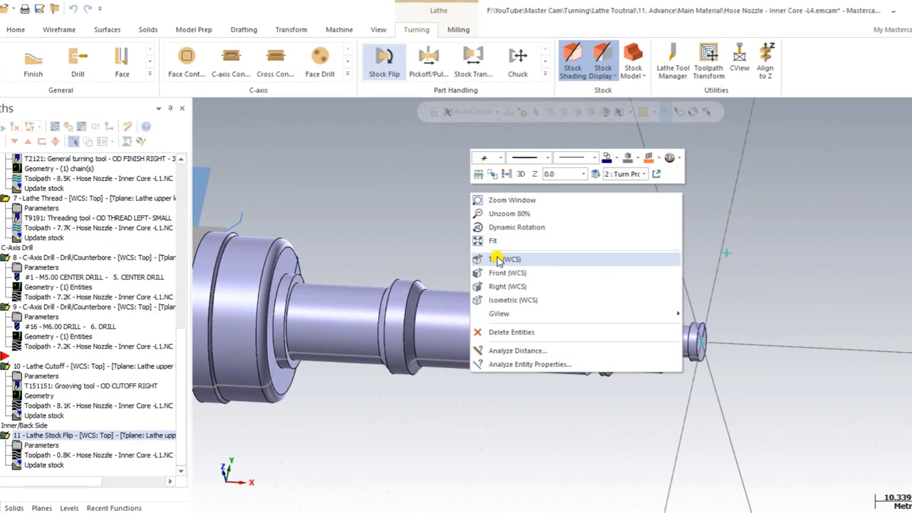
left_click(494, 250)
scroll(379, 288, "up", 3)
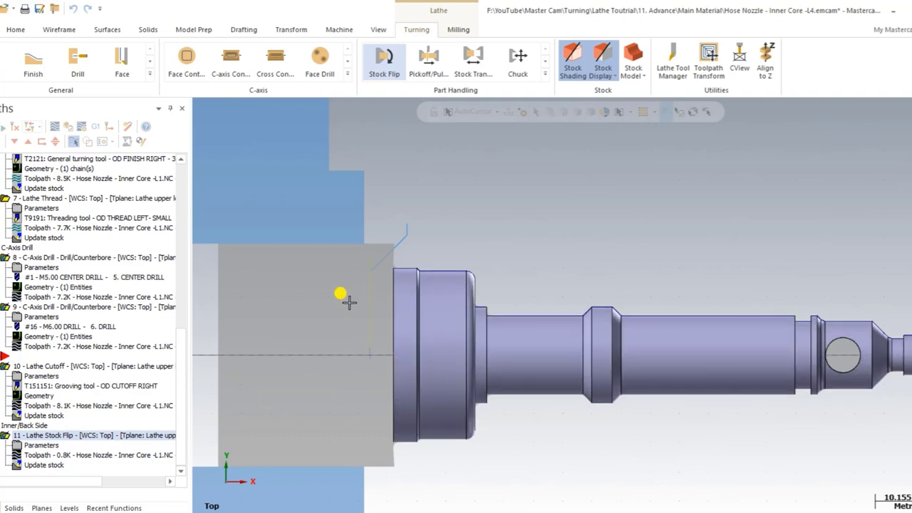
middle_click_drag(354, 311, 486, 263)
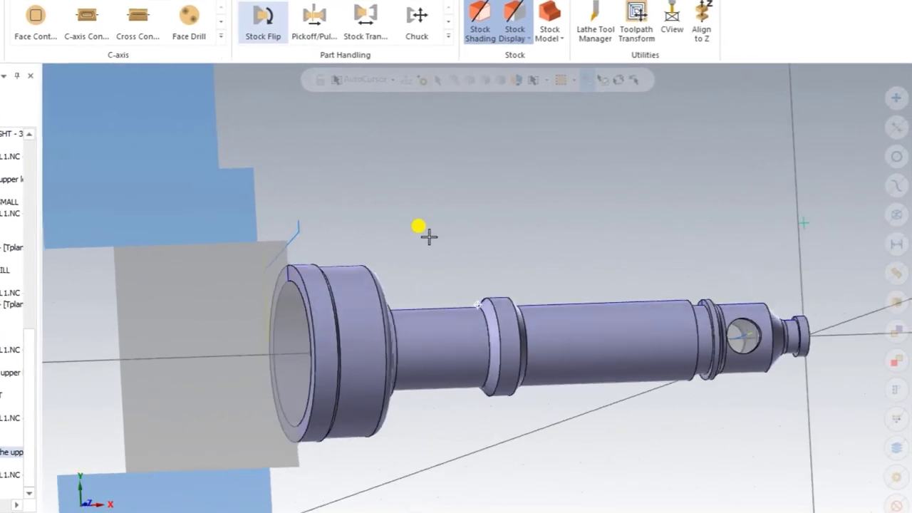
right_click(466, 221)
left_click(356, 238)
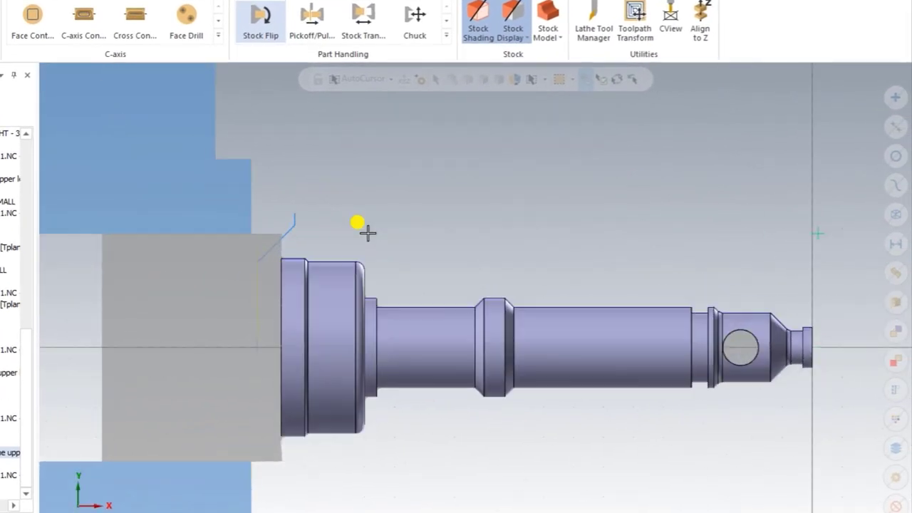
scroll(348, 216, "down", 1)
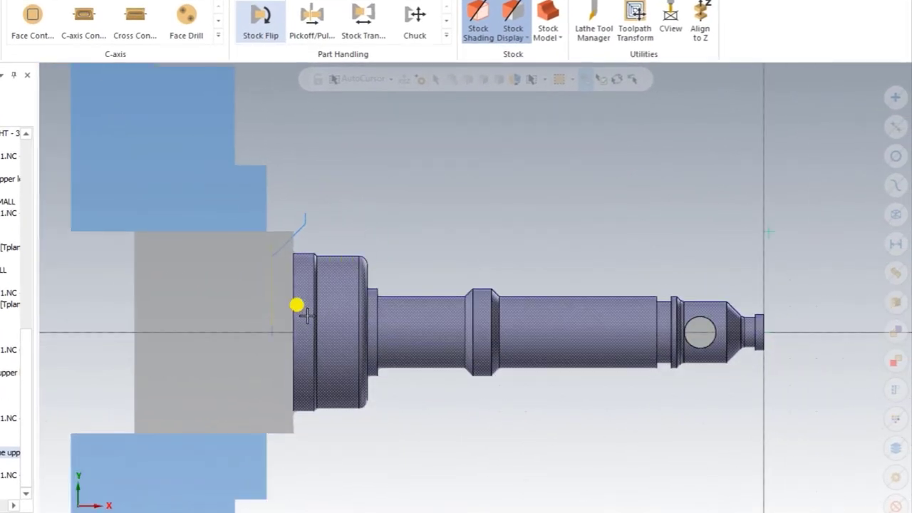
mouse_move(316, 278)
middle_mouse_down()
mouse_move(357, 294)
mouse_move(383, 285)
mouse_move(246, 374)
middle_mouse_up()
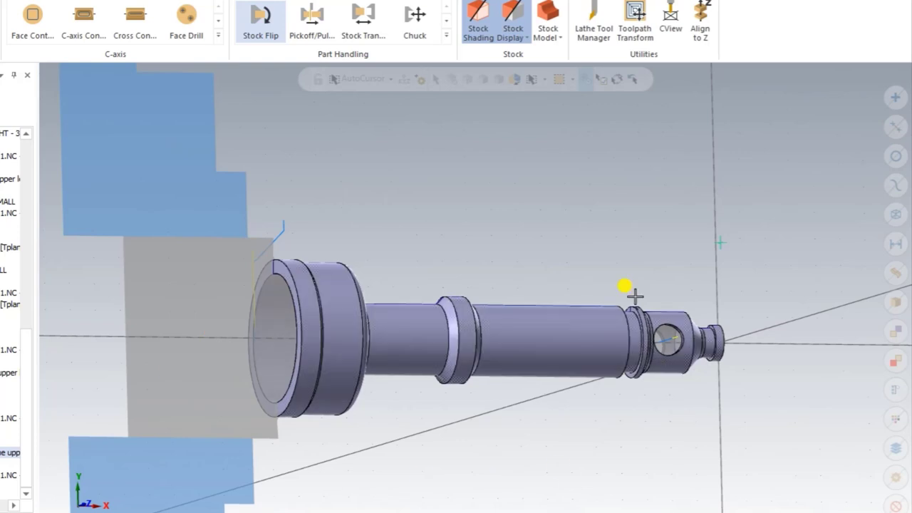
right_click(399, 153)
left_click(425, 229)
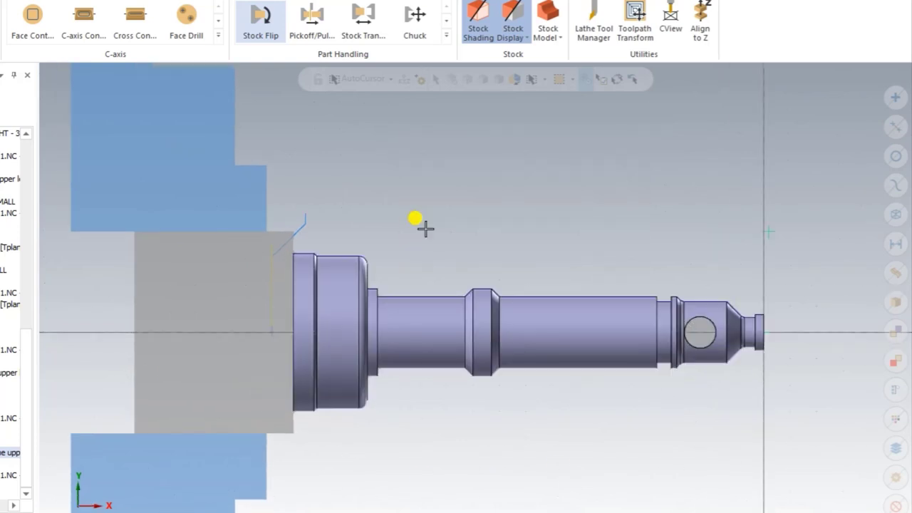
mouse_move(305, 298)
middle_mouse_down()
mouse_move(521, 332)
mouse_move(509, 327)
middle_mouse_up()
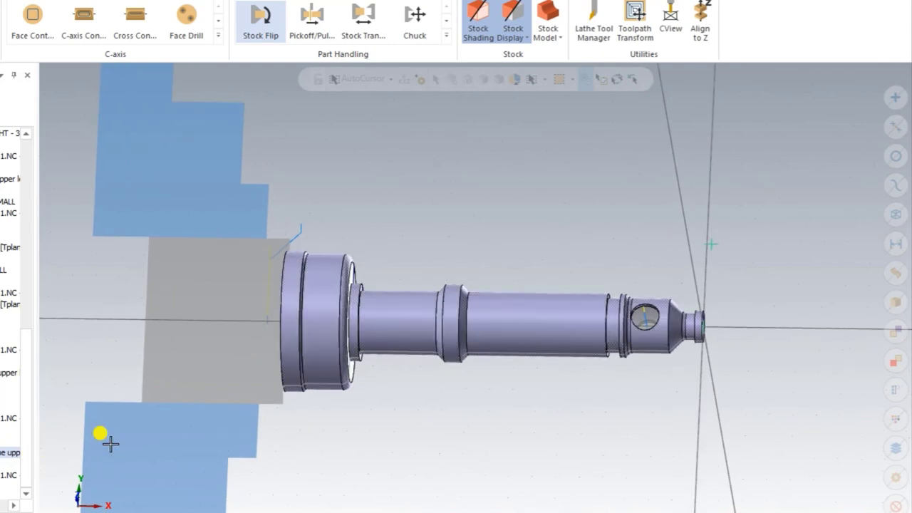
right_click(340, 193)
left_click(350, 269)
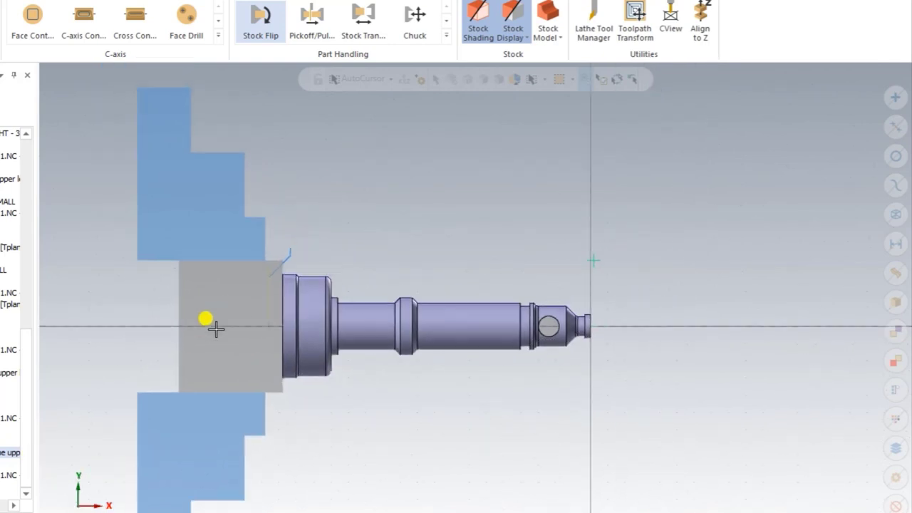
scroll(347, 296, "up", 2)
scroll(317, 333, "up", 1)
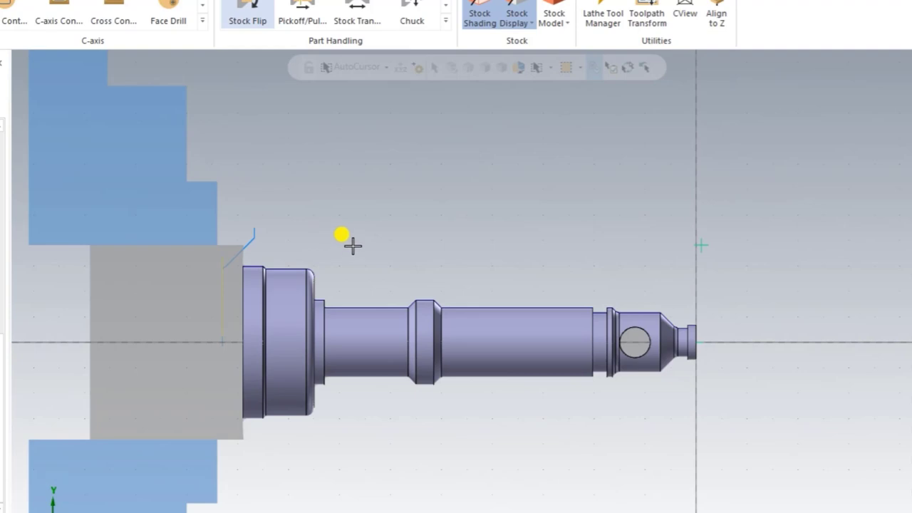
mouse_move(380, 223)
middle_mouse_down()
mouse_move(342, 206)
mouse_move(316, 207)
mouse_move(326, 228)
mouse_move(304, 239)
middle_mouse_up()
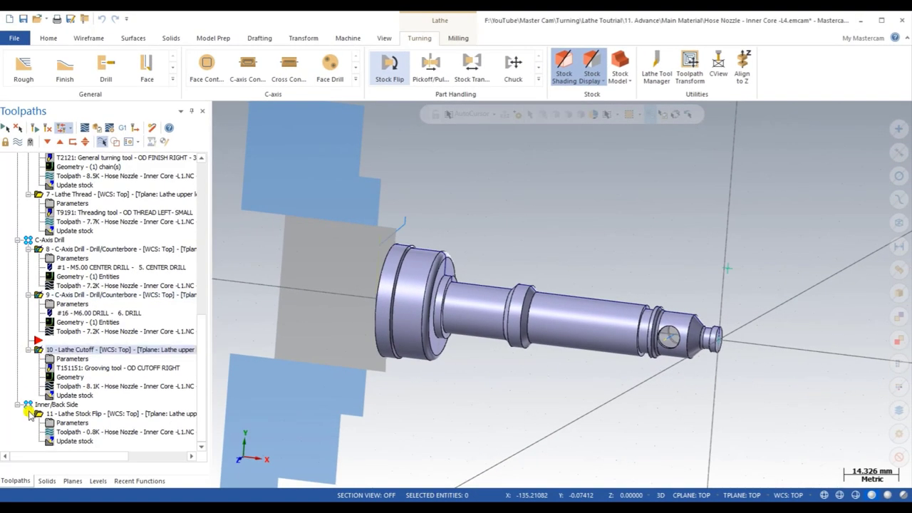
Delete the C-axis drill, cutoff and stock flip operations 8–11.
left_click(28, 414)
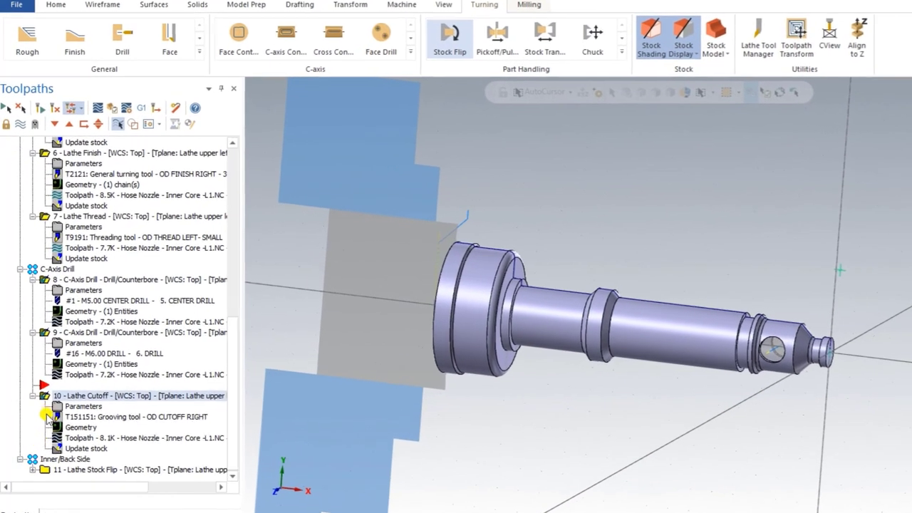
left_click(53, 468)
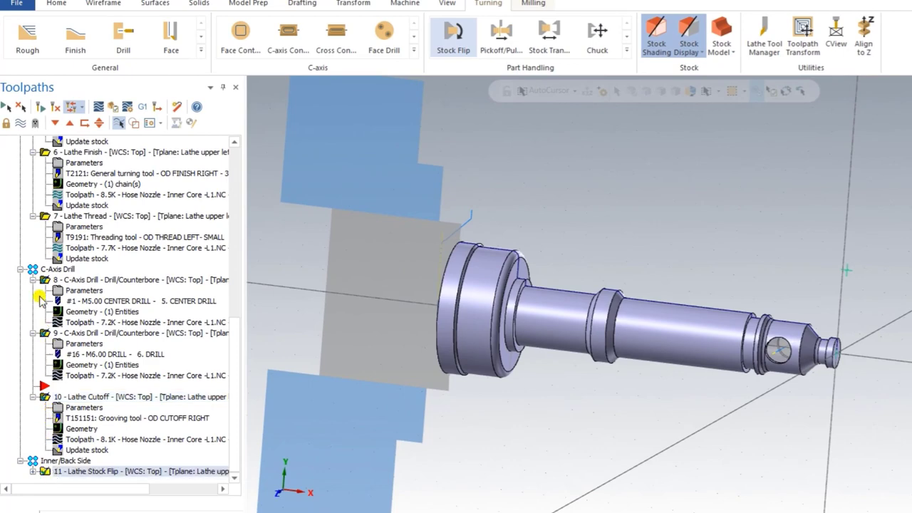
key("Delete")
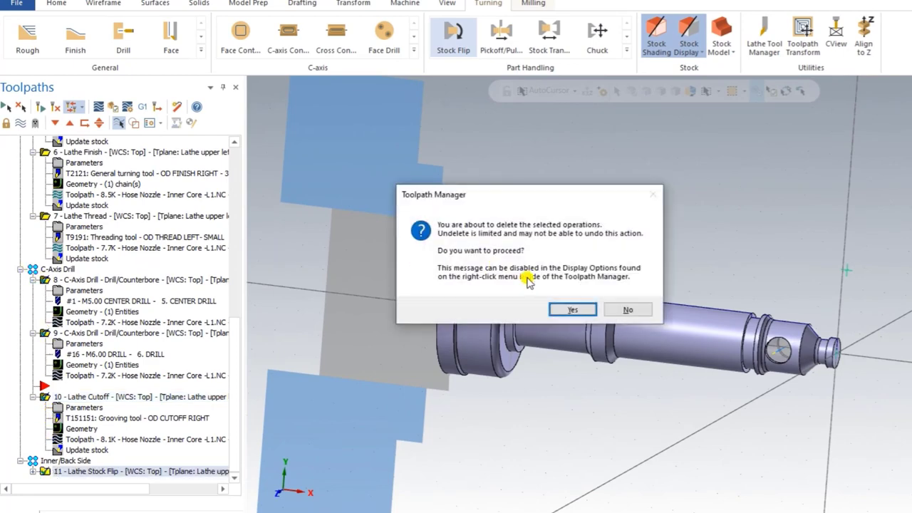
left_click(556, 310)
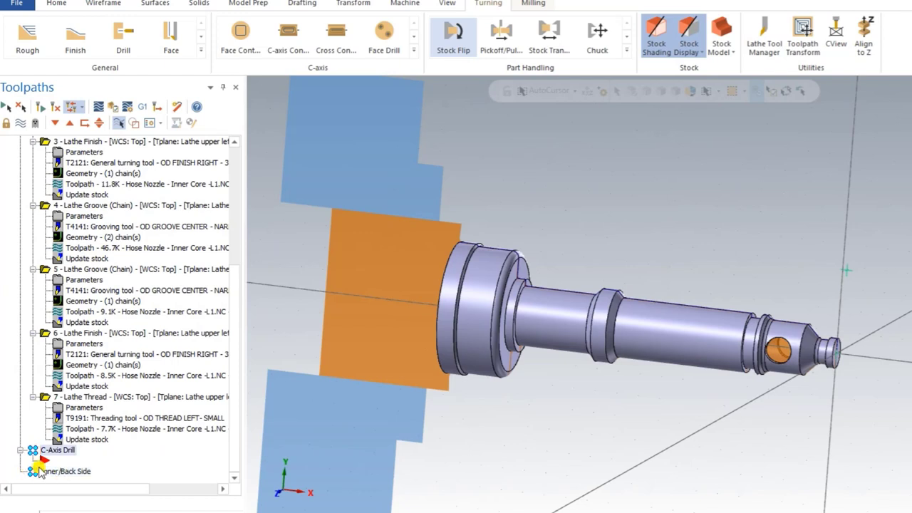
Remove all empty toolpath groups from the tree.
right_click(37, 469)
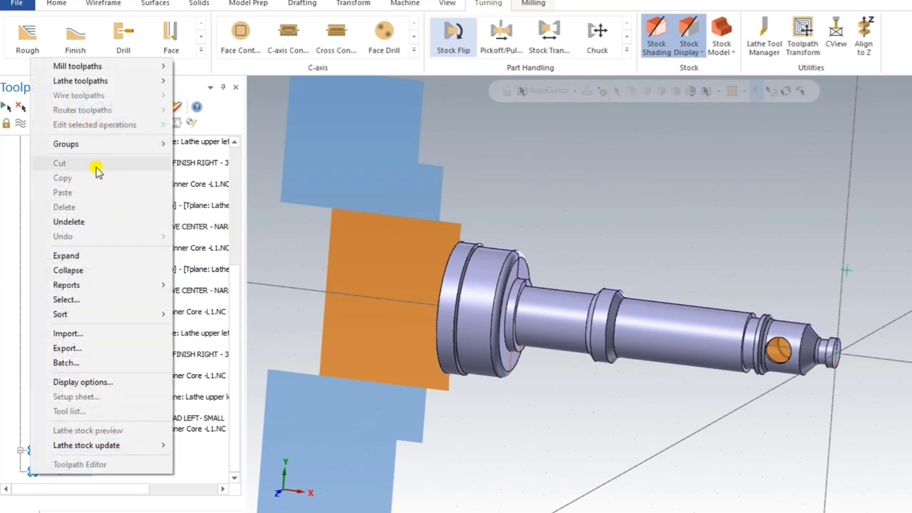
mouse_move(66, 144)
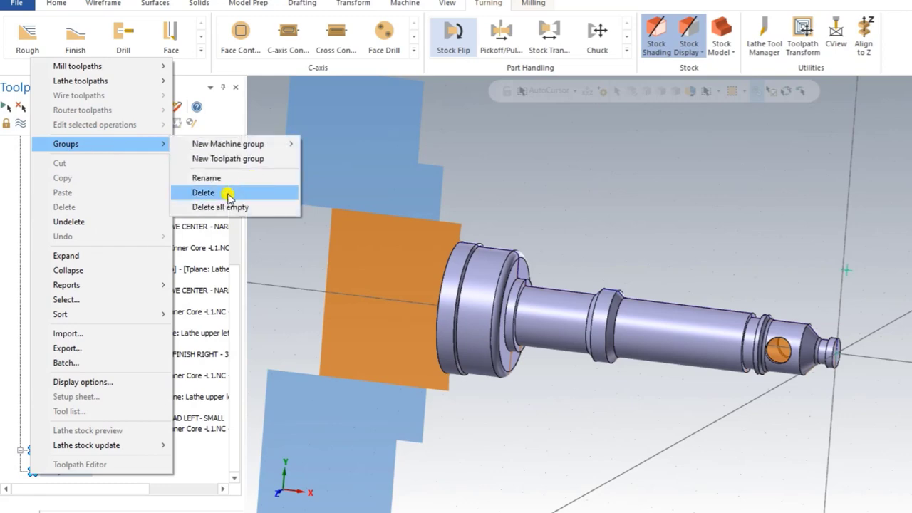
left_click(229, 207)
left_click_drag(198, 302, 215, 236)
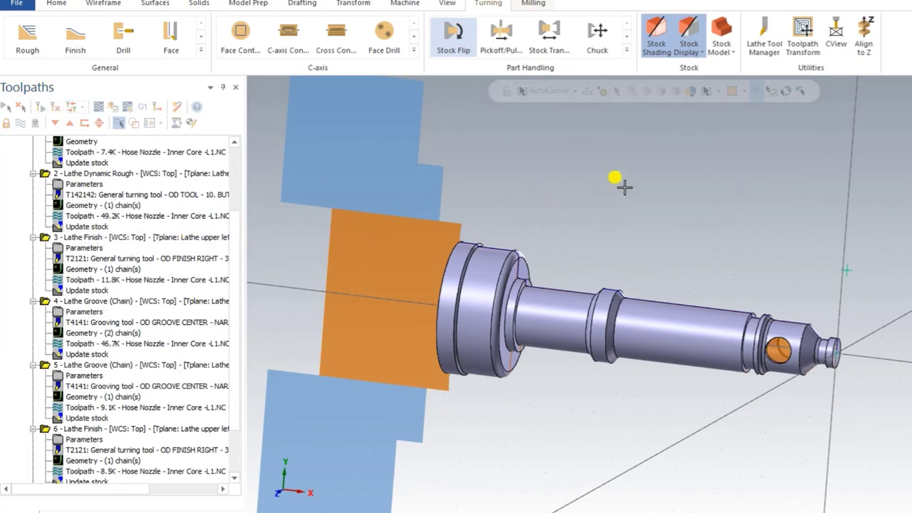
Switch the viewport to Top (WCS), tilt it to 3-D, and show the General turning gallery.
right_click(697, 154)
left_click(716, 281)
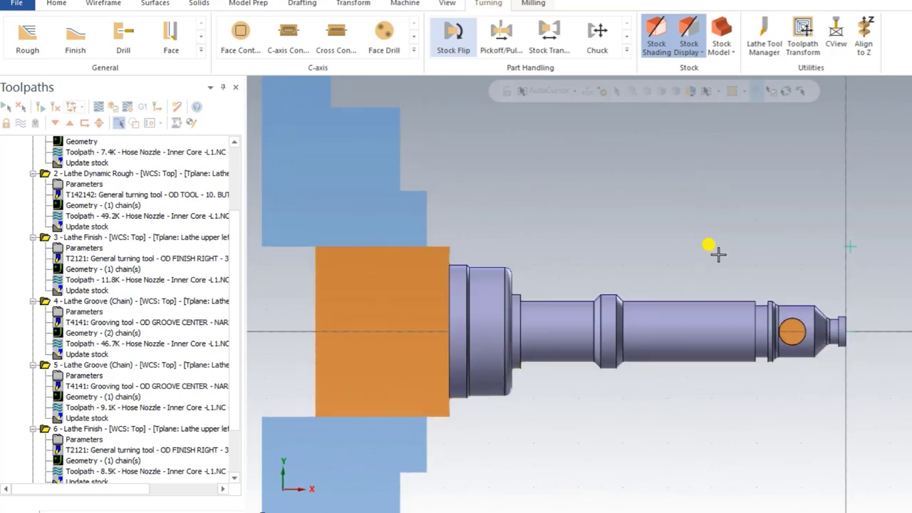
mouse_move(717, 360)
middle_mouse_down()
mouse_move(657, 298)
mouse_move(682, 267)
mouse_move(686, 301)
mouse_move(704, 314)
middle_mouse_up()
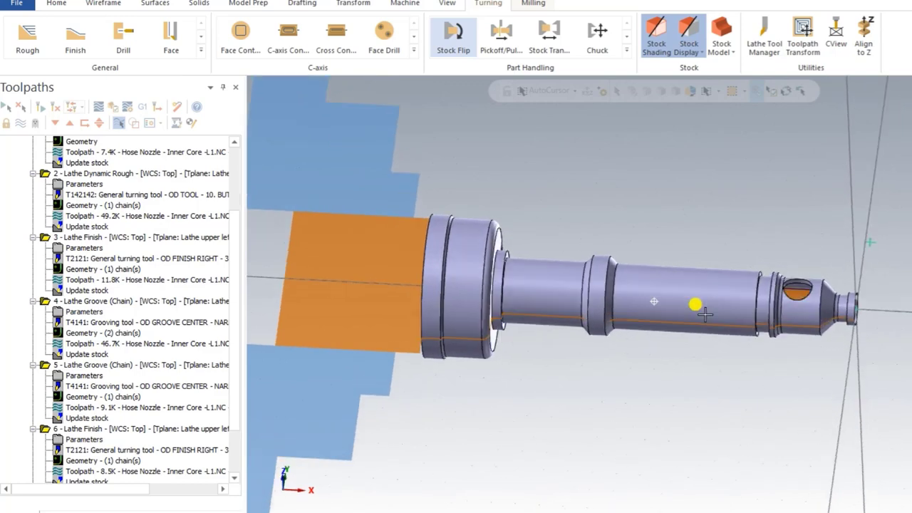
left_click(200, 50)
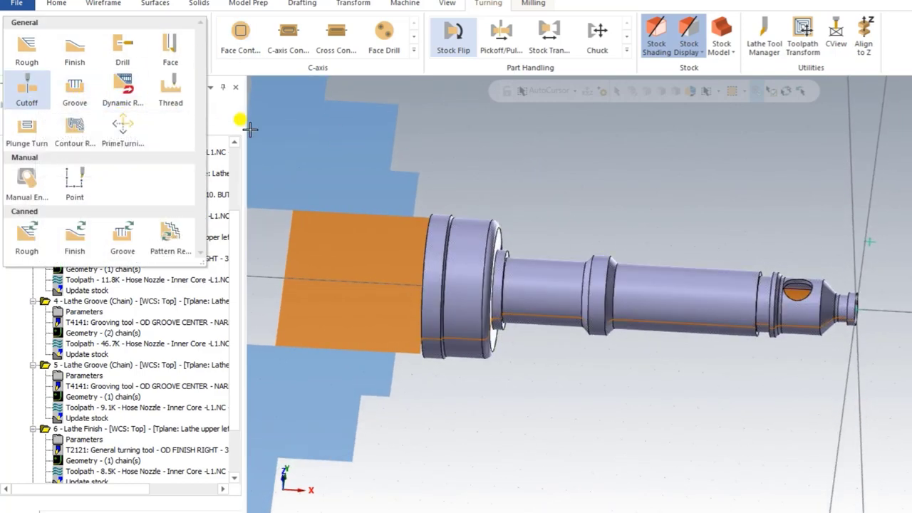
scroll(61, 220, "up", 2)
scroll(61, 220, "up", 1)
Add a new empty Toolpath Group-1 after the Outer Diameter operations, keeping its default name.
left_click(60, 195)
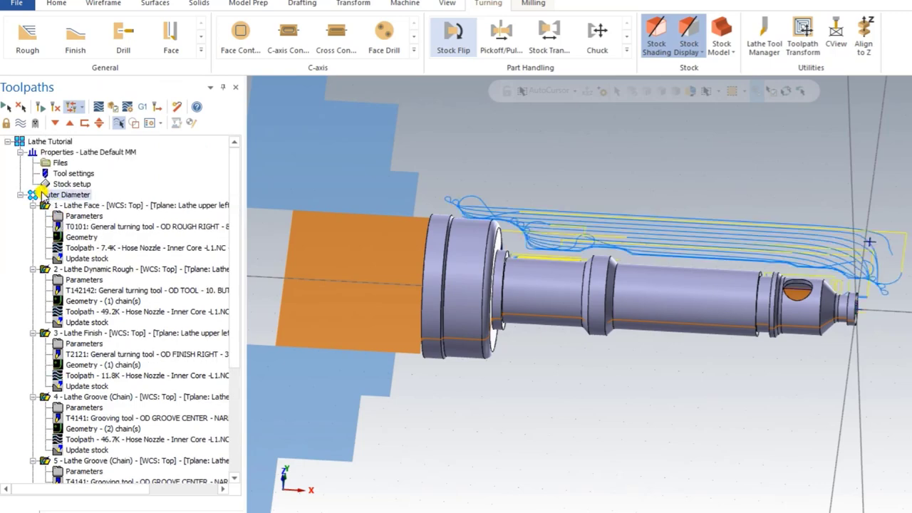
right_click(60, 195)
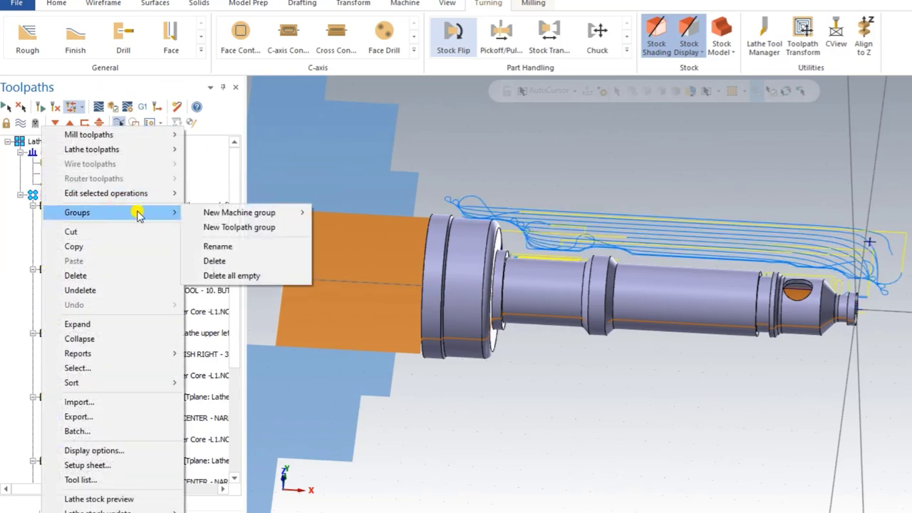
left_click(263, 226)
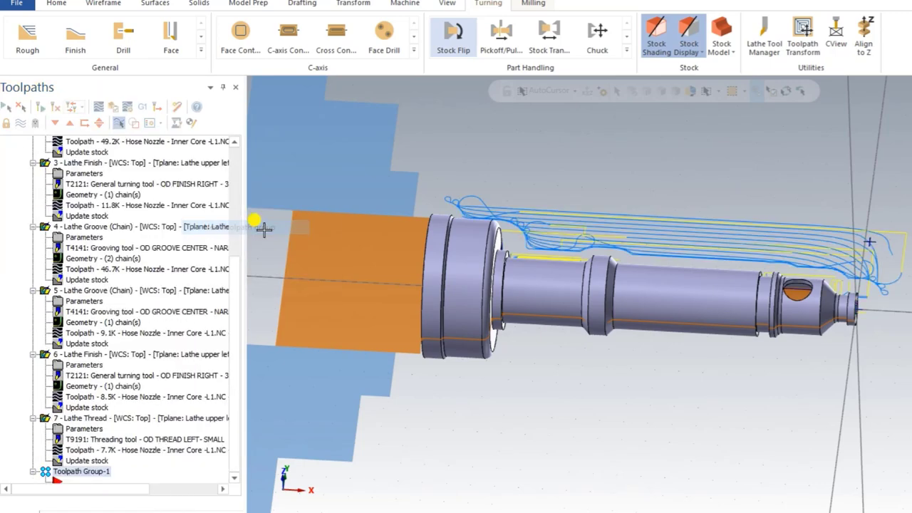
left_click(77, 473)
right_click(63, 471)
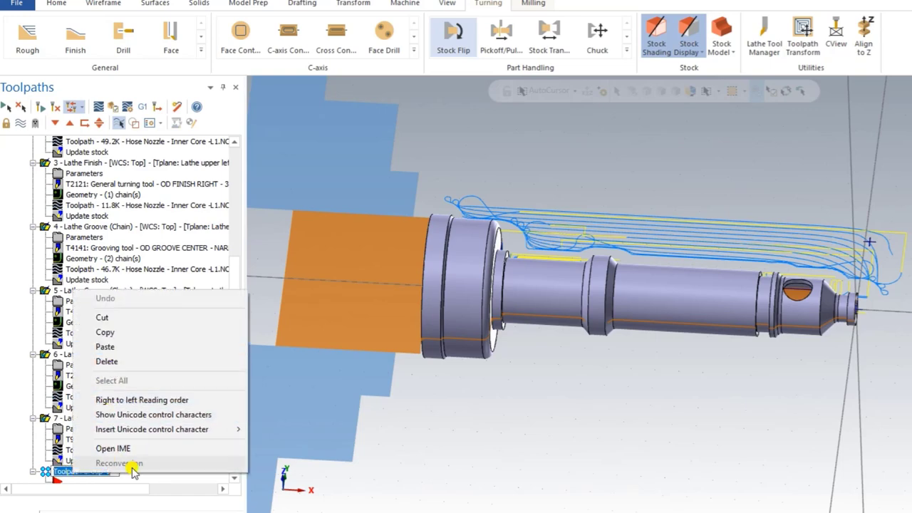
left_click(275, 443)
right_click(65, 471)
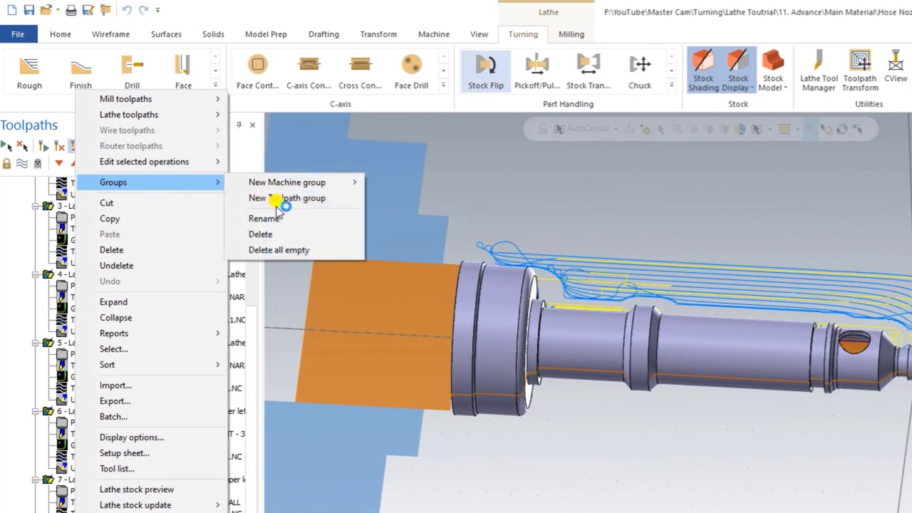
mouse_move(106, 141)
left_click(268, 180)
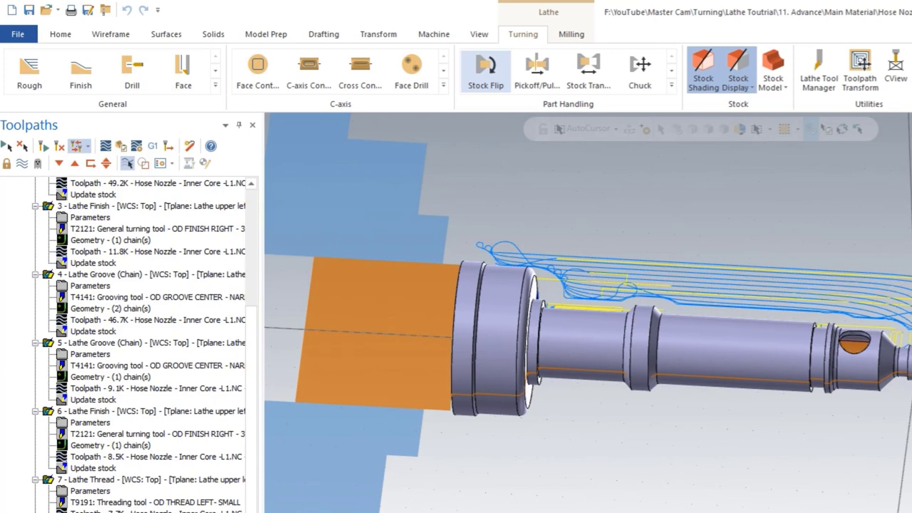
Select operation 7 Lathe Thread and browse the General and Part Handling turning galleries.
left_click(597, 399)
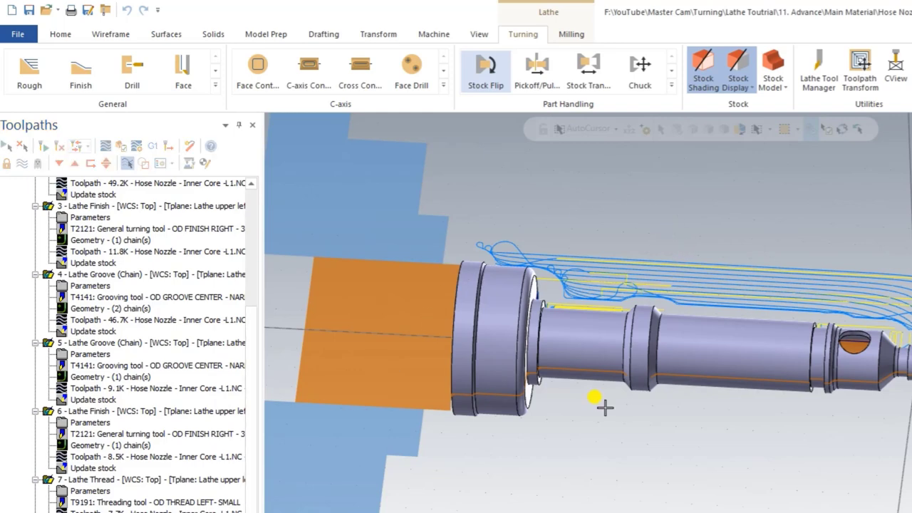
left_click(54, 482)
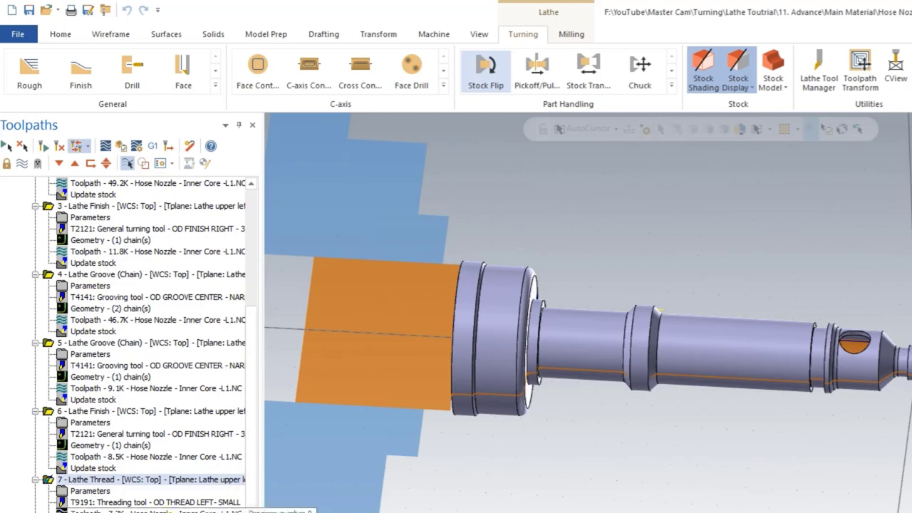
left_click(215, 86)
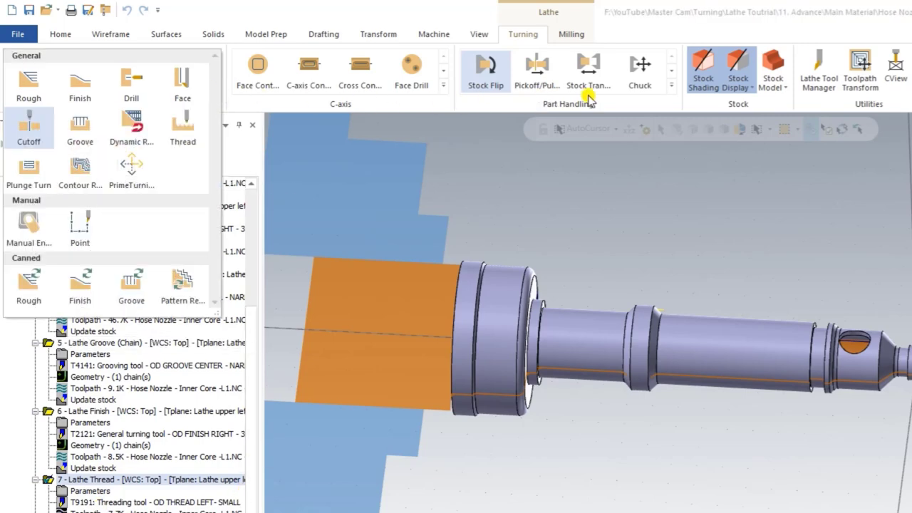
left_click(671, 86)
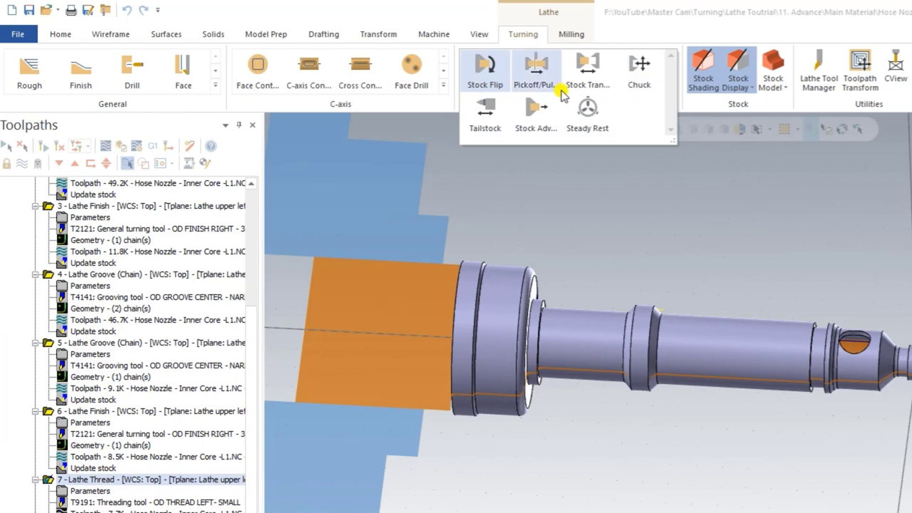
left_click(443, 85)
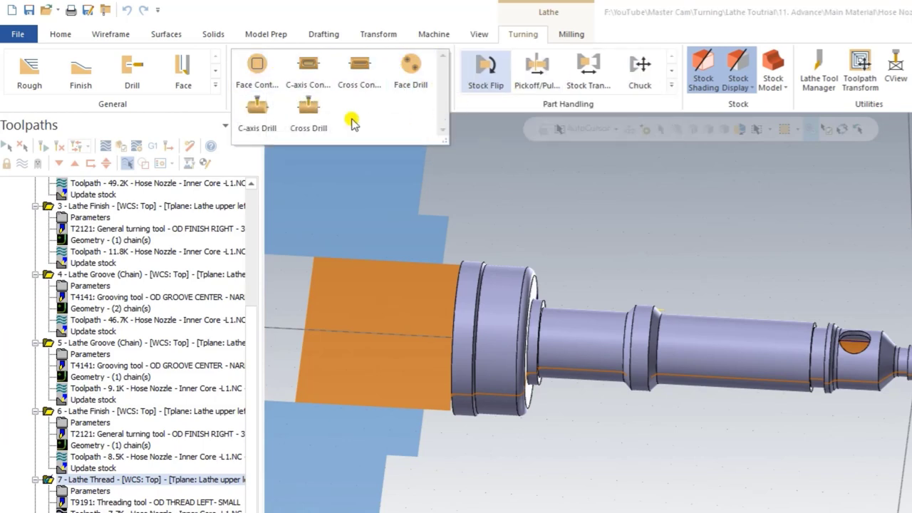
left_click(258, 108)
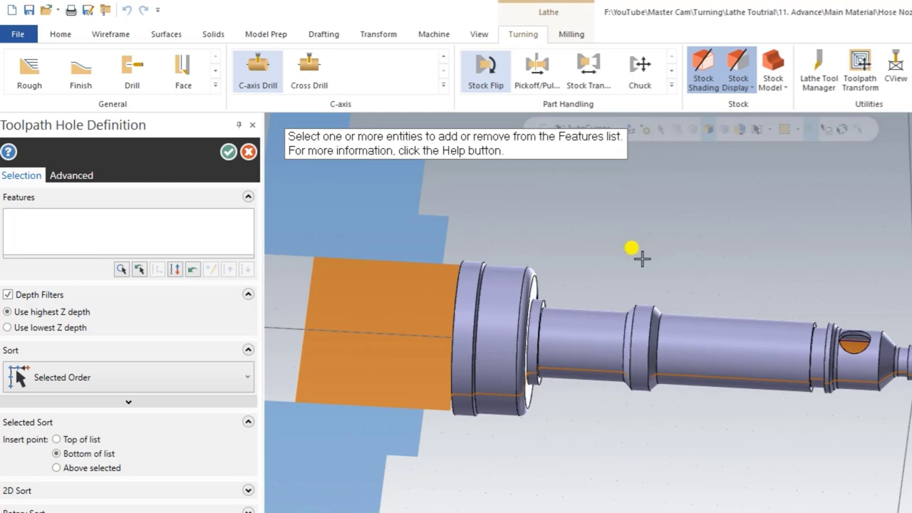
key("Escape")
left_click(645, 342)
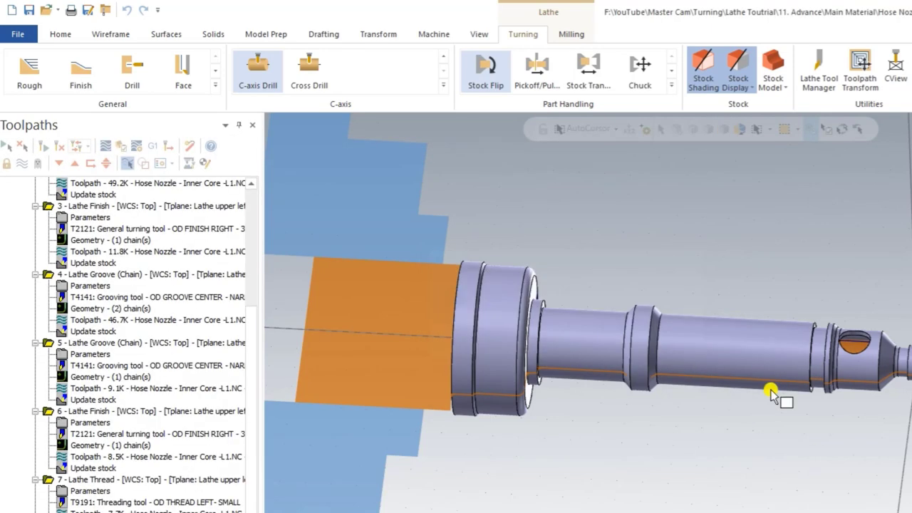
scroll(757, 413, "up", 3)
scroll(837, 363, "up", 3)
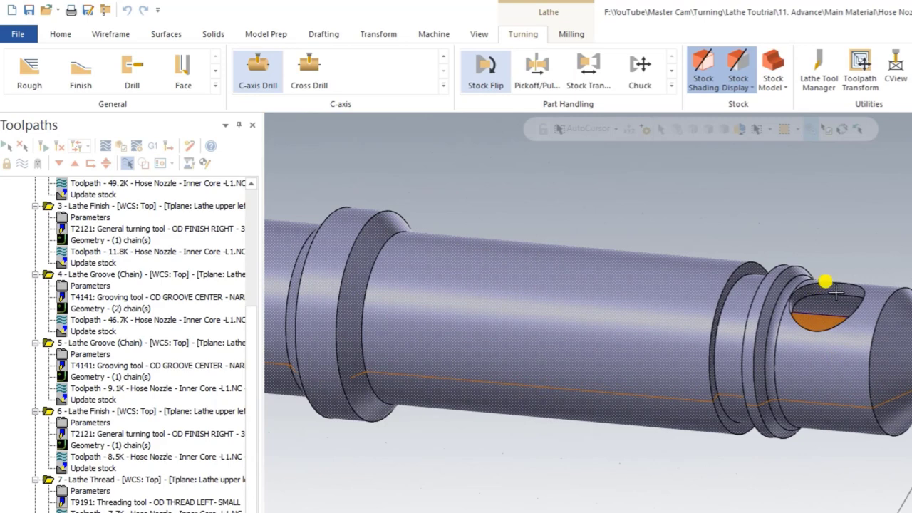
mouse_move(836, 292)
middle_mouse_down()
mouse_move(713, 456)
mouse_move(820, 461)
mouse_move(713, 472)
mouse_move(707, 490)
mouse_move(749, 356)
mouse_move(617, 188)
middle_mouse_up()
scroll(748, 356, "up", 2)
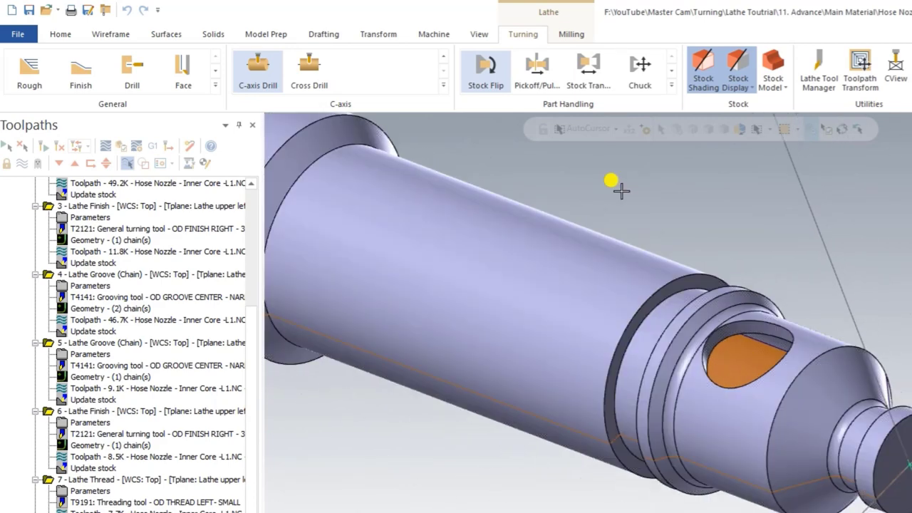
Create Hole Axis geometry in the 6.000 side hole with points and circles at both ends.
left_click(278, 36)
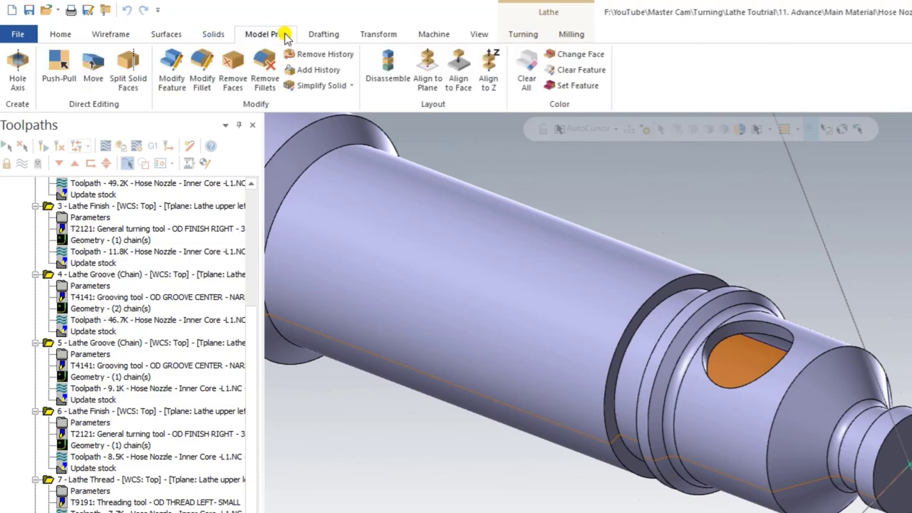
left_click(20, 68)
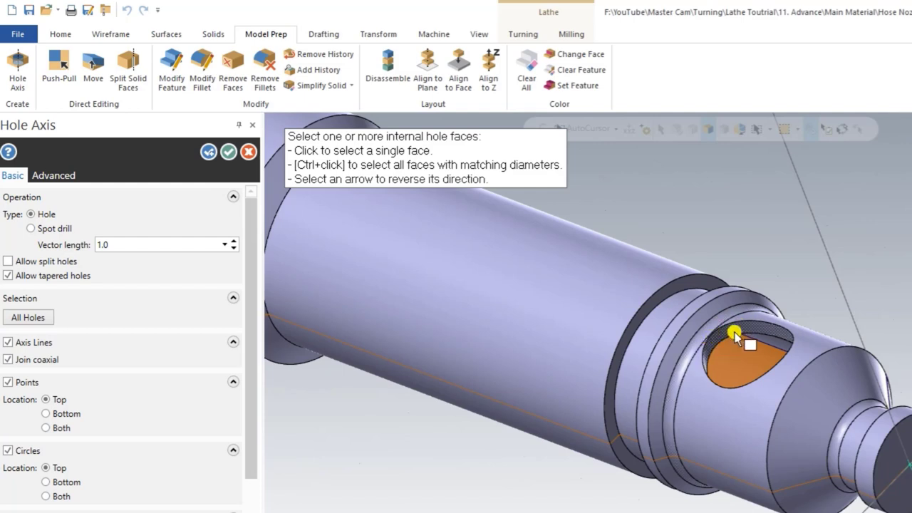
left_click(735, 335)
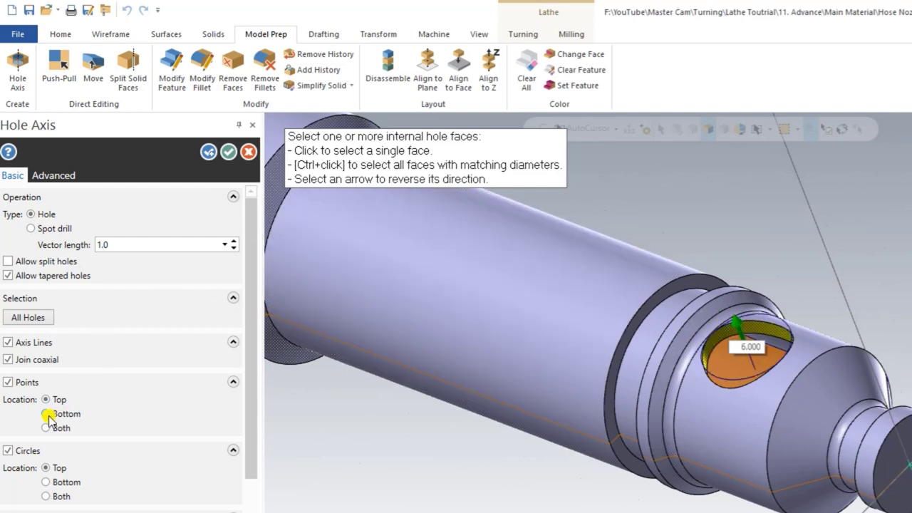
left_click(46, 496)
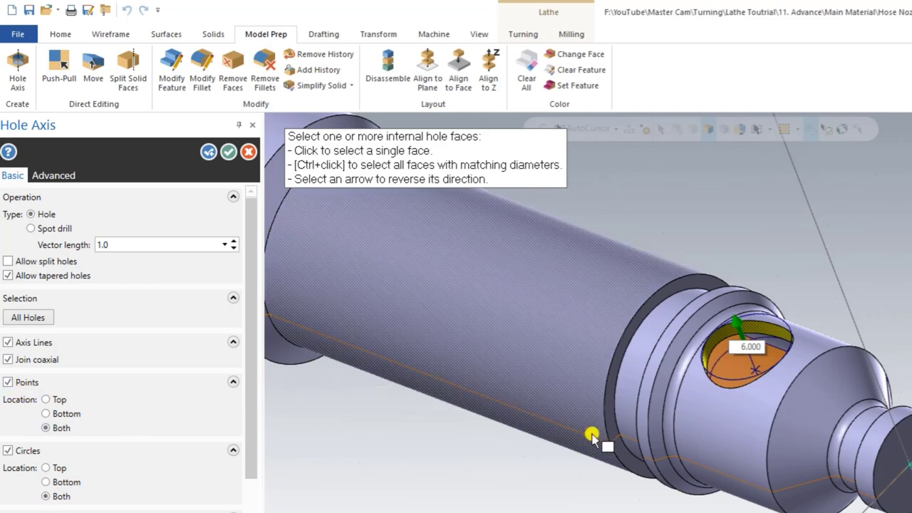
middle_click_drag(742, 349, 672, 367)
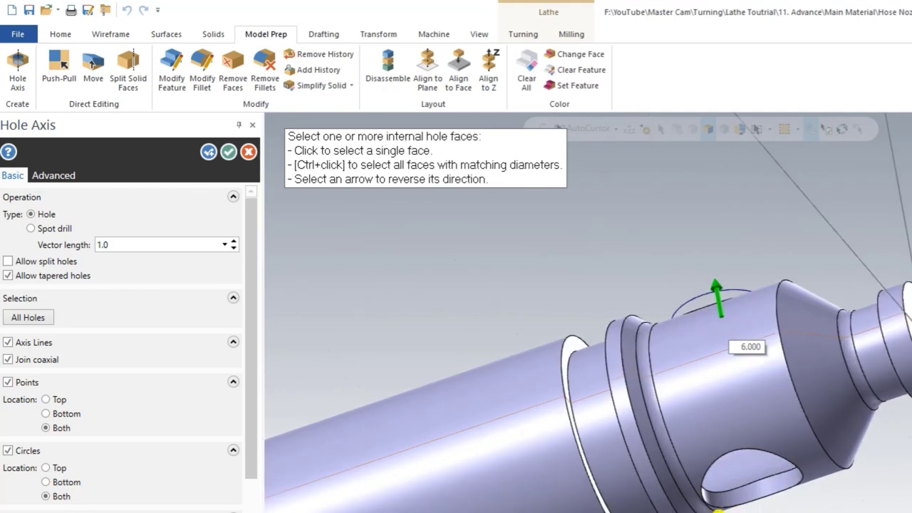
middle_click_drag(718, 511, 601, 480)
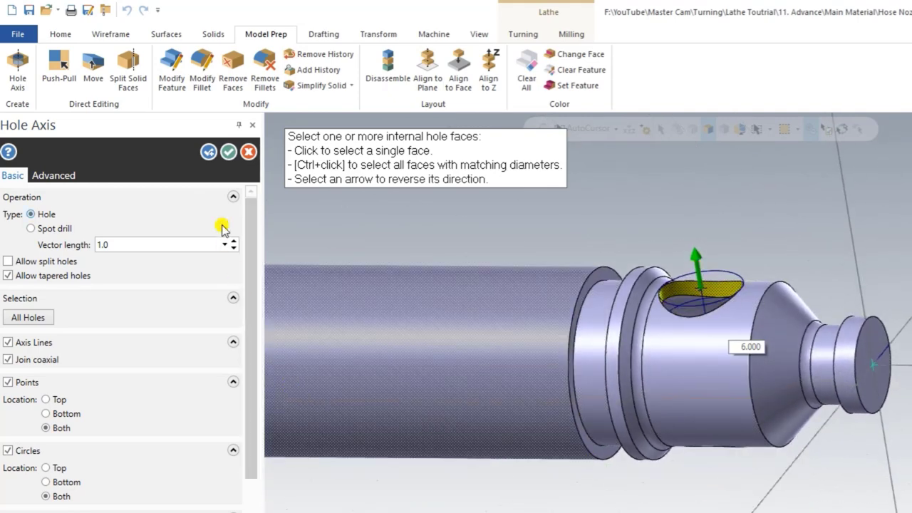
left_click(228, 151)
mouse_move(387, 261)
middle_mouse_down()
mouse_move(659, 486)
mouse_move(432, 501)
middle_mouse_up()
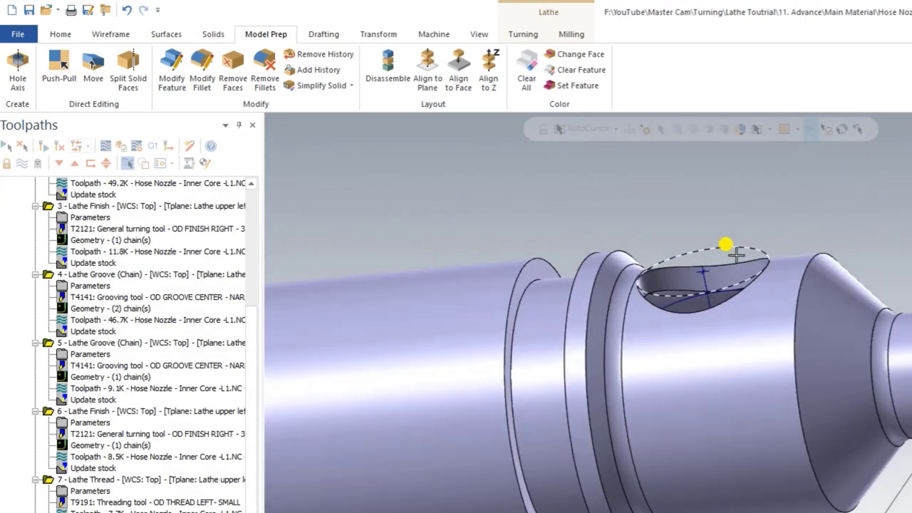
mouse_move(736, 255)
middle_mouse_down()
mouse_move(683, 415)
mouse_move(664, 247)
mouse_move(694, 309)
middle_mouse_up()
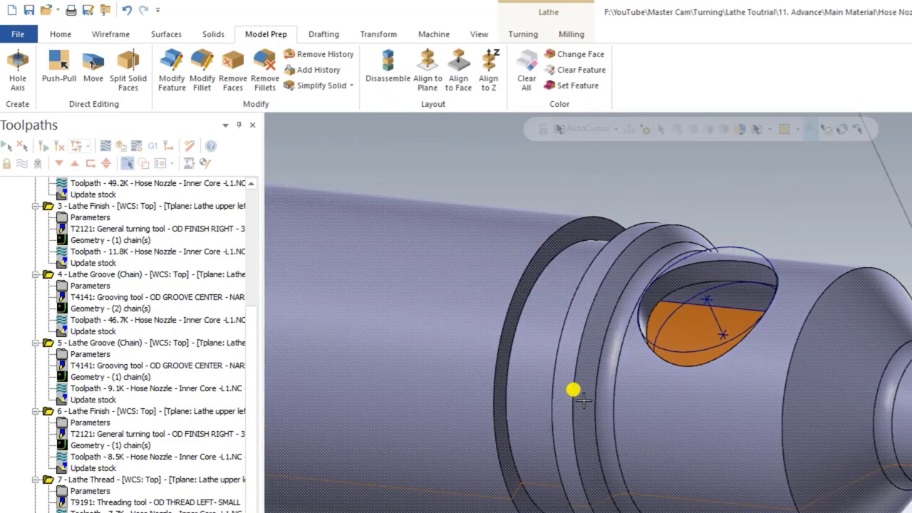
Hide the Nozzle - 2 solid level and fit the turned profile in view.
key("alt+z")
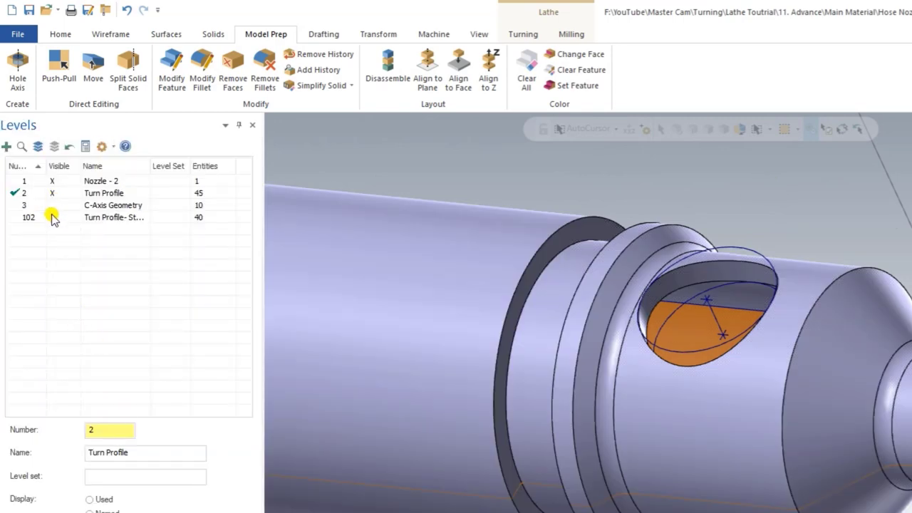
left_click(52, 181)
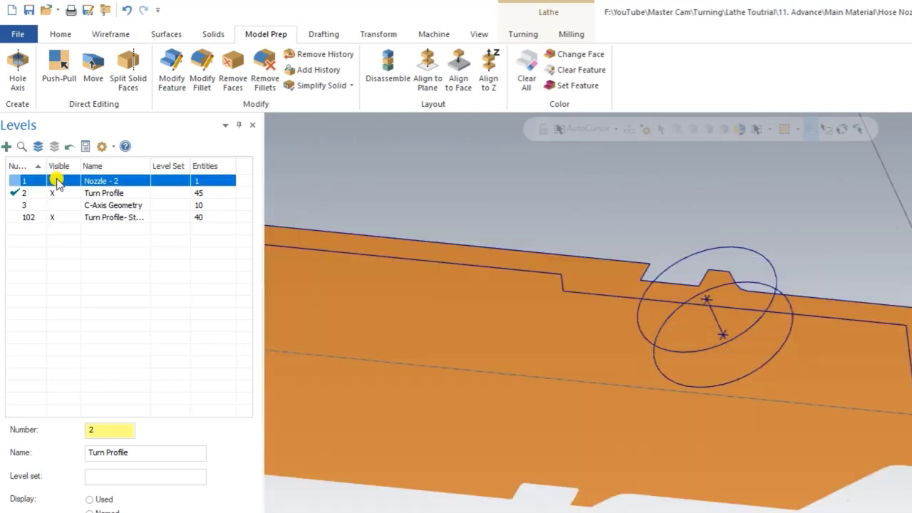
right_click(659, 207)
left_click(681, 265)
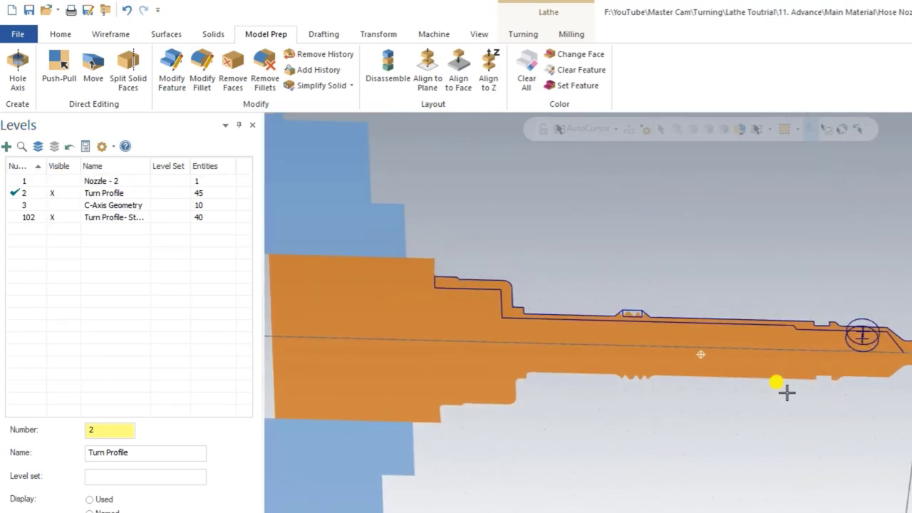
Orbit to see the hole circle and start a new C-axis Drill operation.
scroll(895, 328, "up", 3)
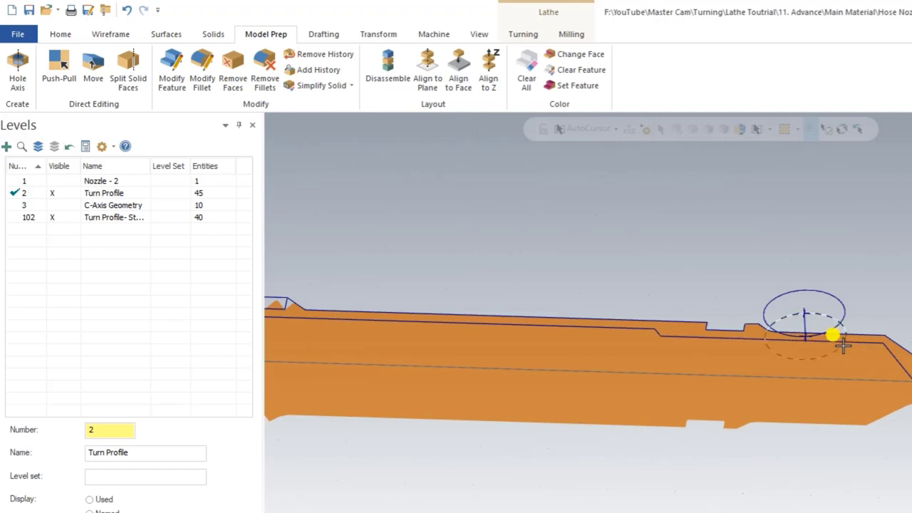
middle_click_drag(823, 392, 791, 409)
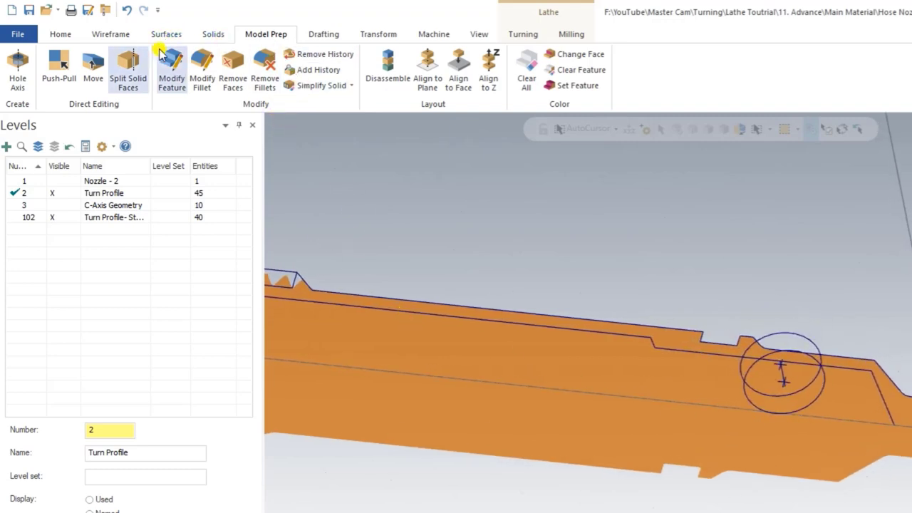
left_click(543, 38)
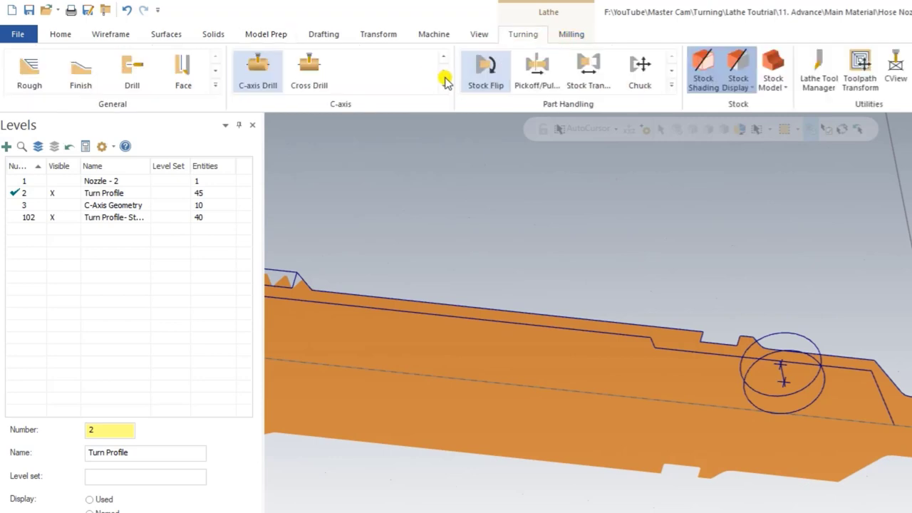
left_click(261, 68)
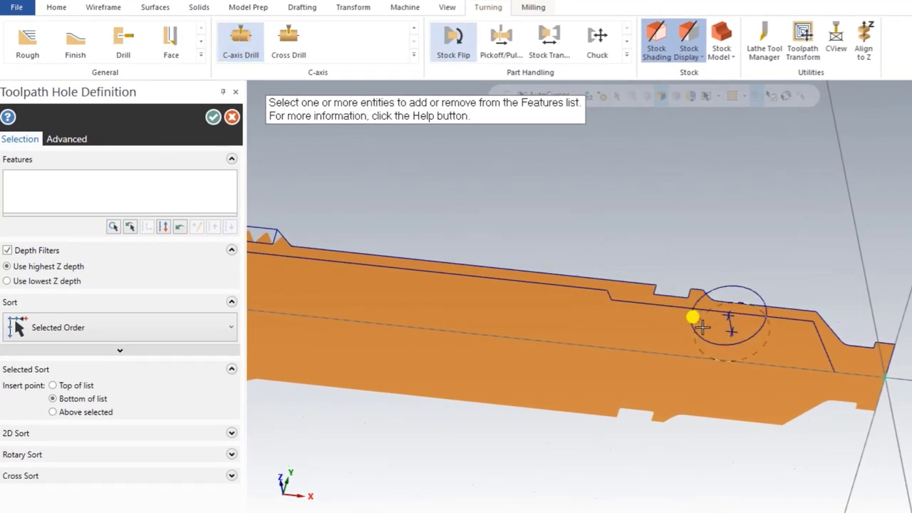
Pick the Ø6.000 hole circle and assign the 5. CENTER DRILL with a Drill/Counterbore cycle.
left_click(700, 330)
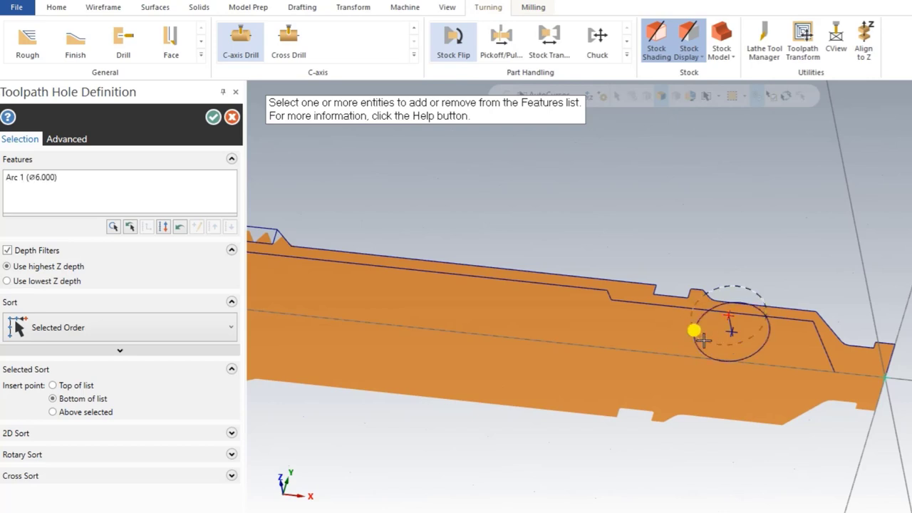
left_click(214, 118)
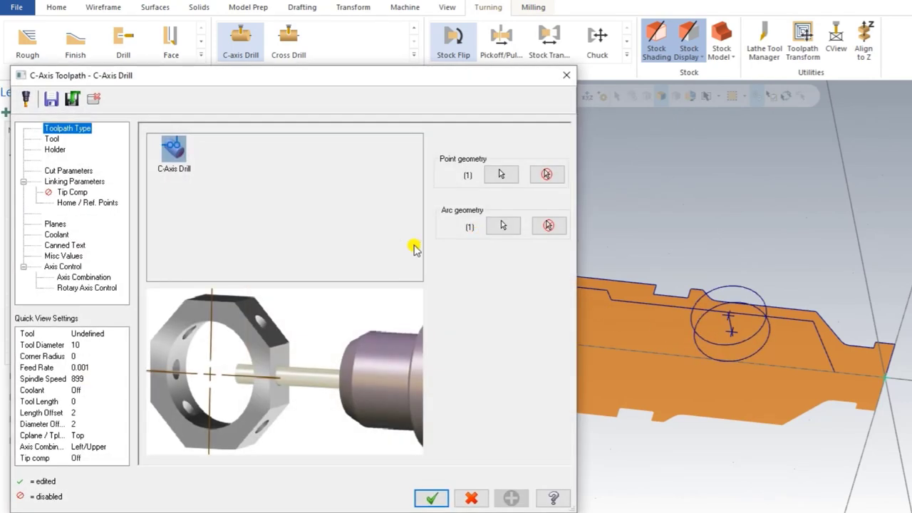
left_click(50, 139)
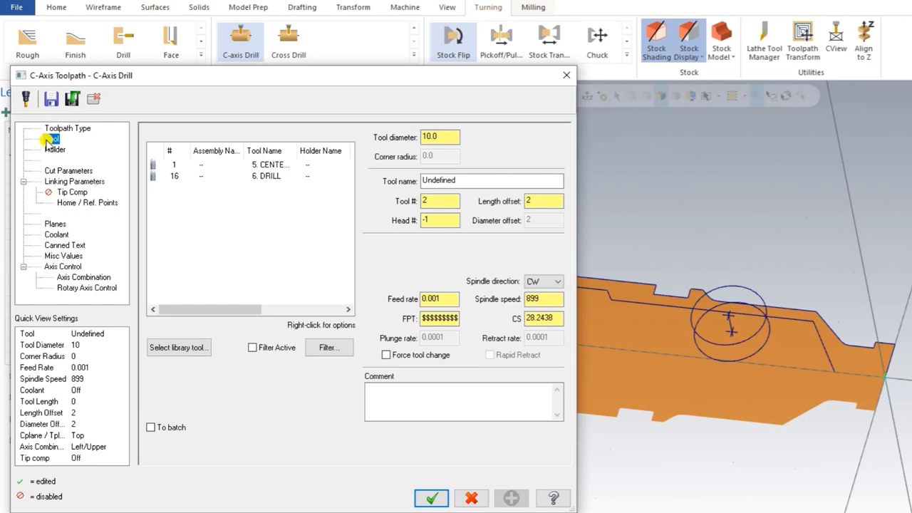
left_click(240, 165)
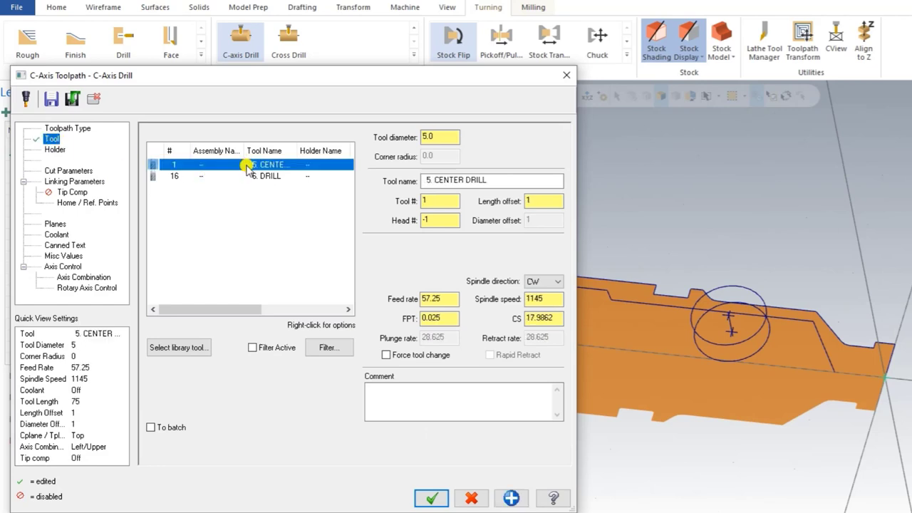
left_click(53, 170)
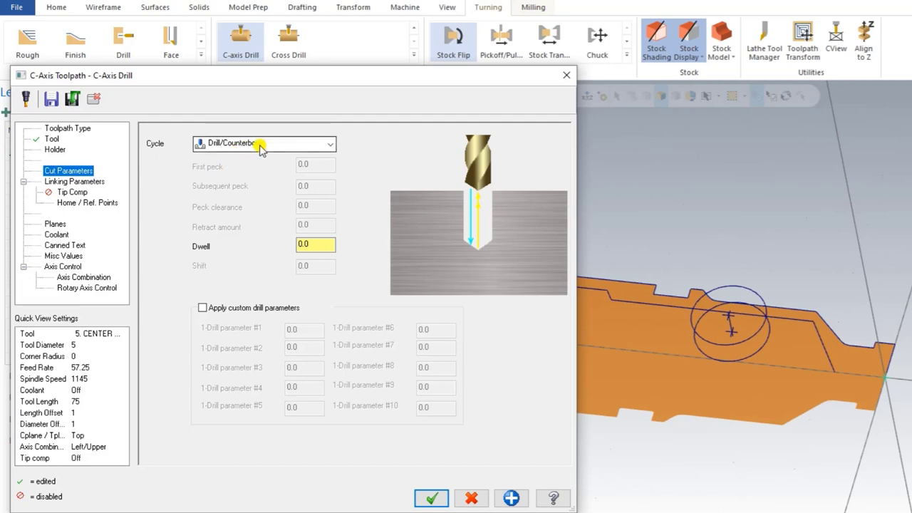
Set an absolute drill depth of -3.0 from top of stock 0.0, and show Rotary Axis Control.
left_click(66, 183)
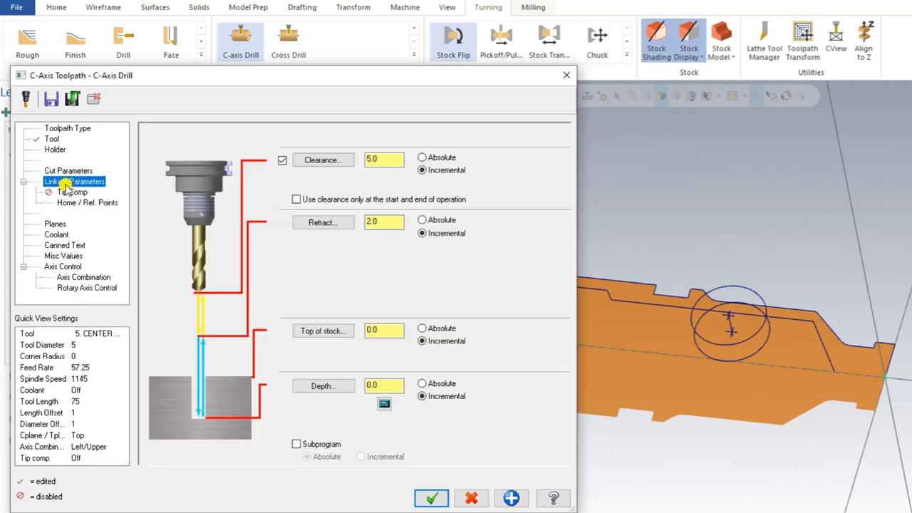
double_click(376, 385)
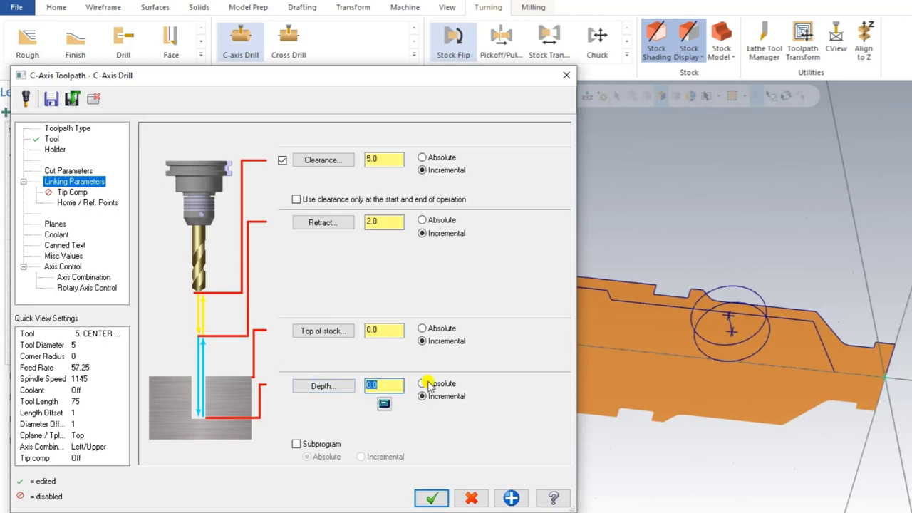
left_click(423, 383)
double_click(383, 379)
type("-3")
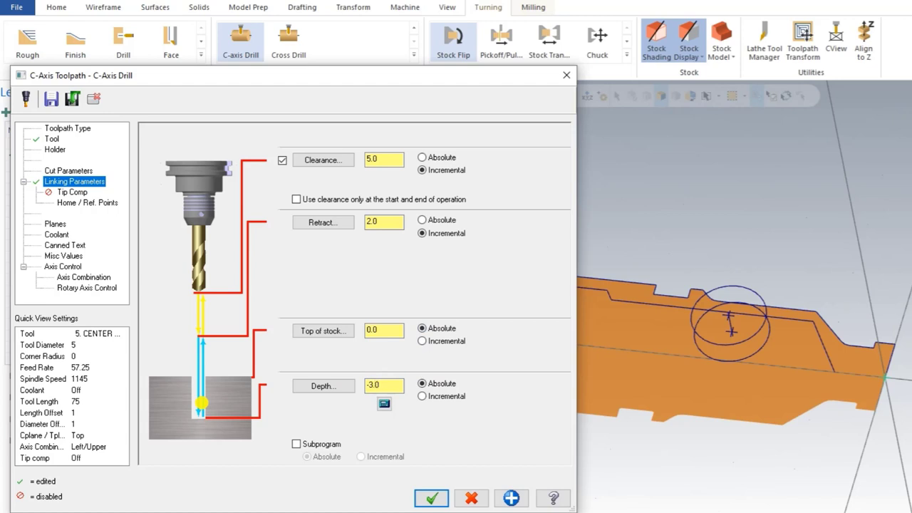
left_click(54, 275)
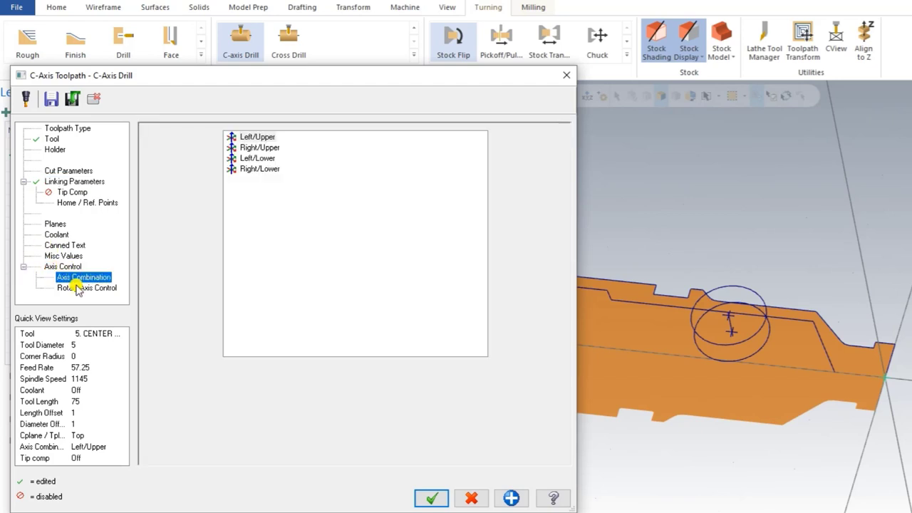
left_click(86, 288)
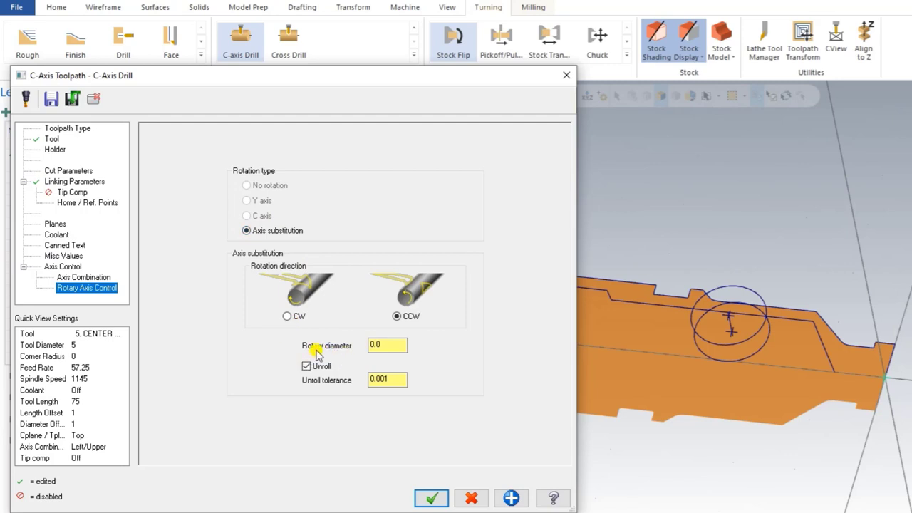
Set the rotary diameter to 11.6 by picking the shaft arc with Nozzle - 2 shown.
left_click(385, 345)
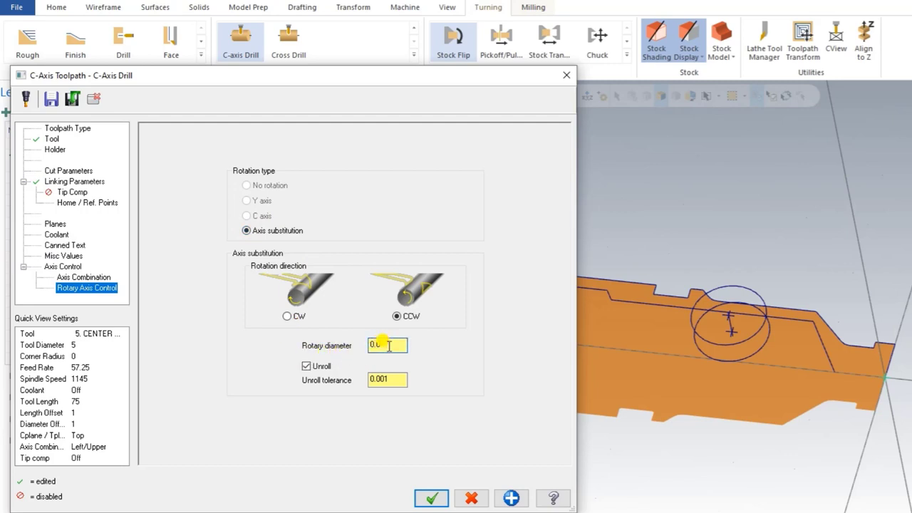
right_click(389, 347)
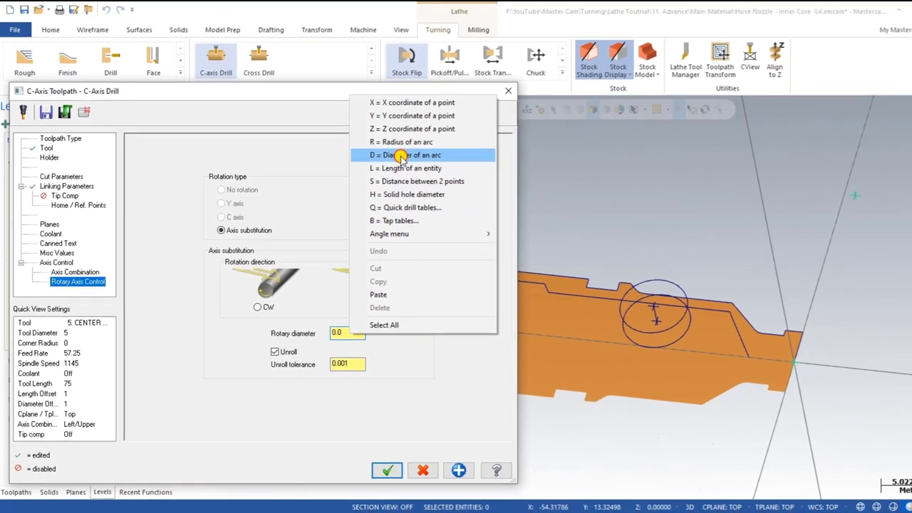
left_click(448, 148)
middle_click_drag(526, 221, 647, 258)
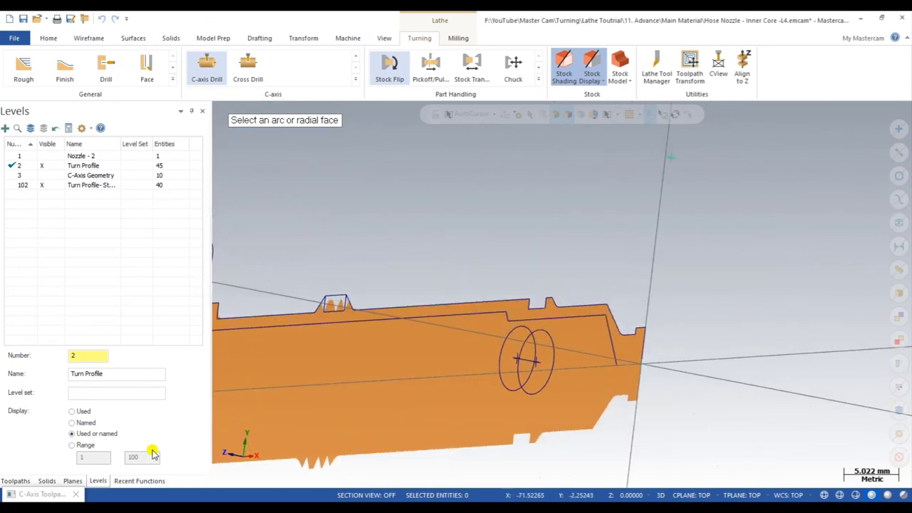
left_click(43, 156)
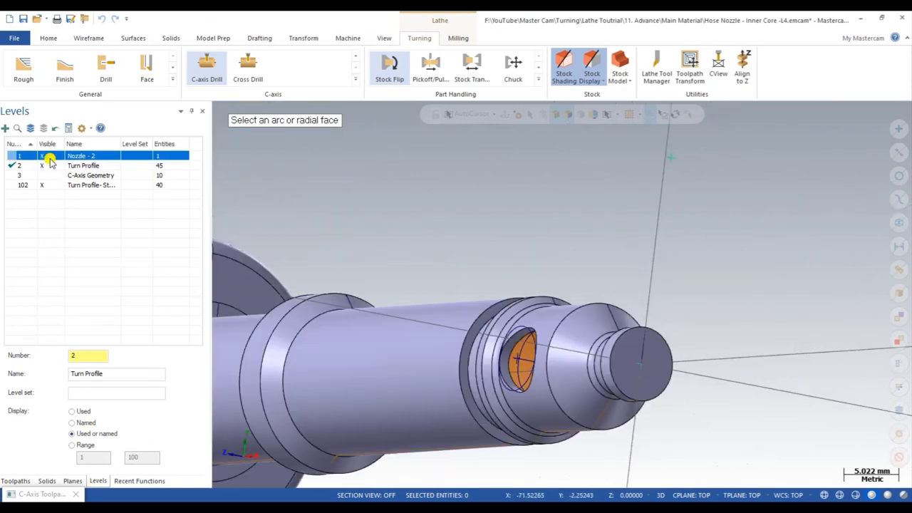
mouse_move(427, 191)
middle_mouse_down()
mouse_move(489, 200)
mouse_move(503, 175)
mouse_move(417, 203)
mouse_move(472, 189)
mouse_move(502, 257)
middle_mouse_up()
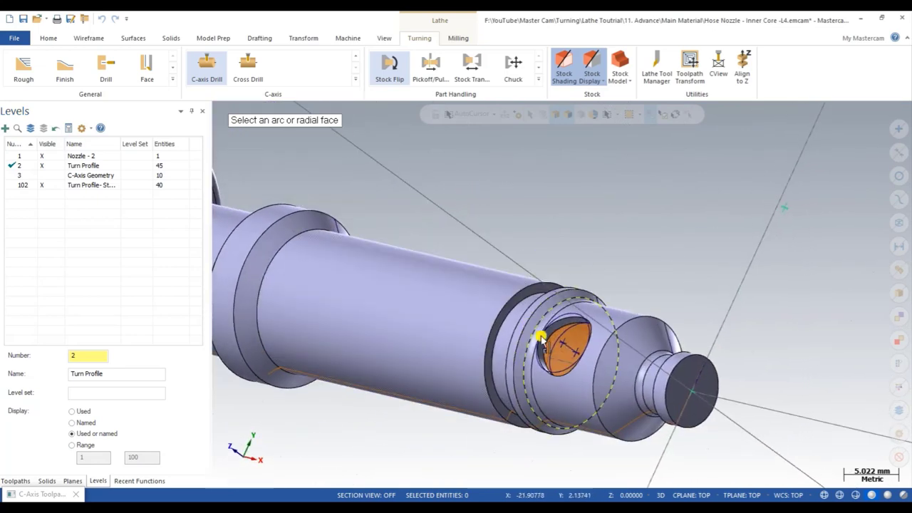
left_click(603, 352)
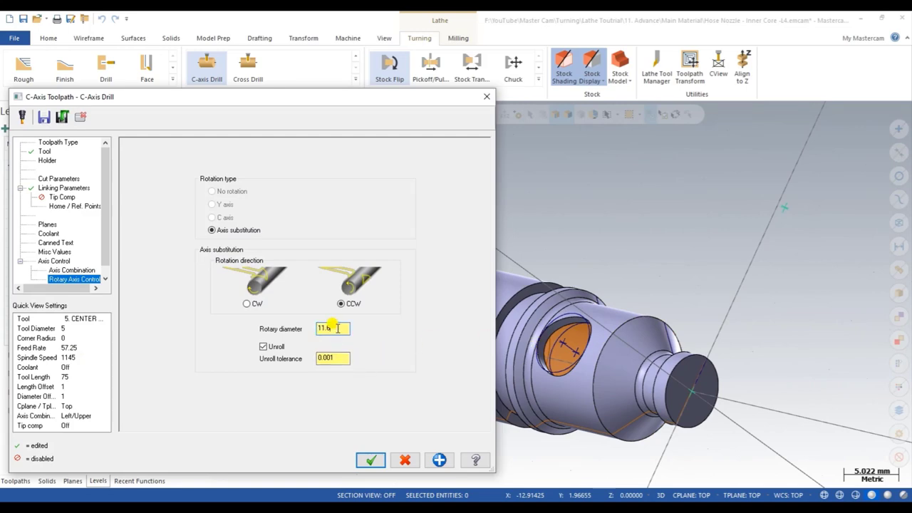
Accept the center-drill operation and inspect the drilled hole beside the toolpath list.
left_click(371, 460)
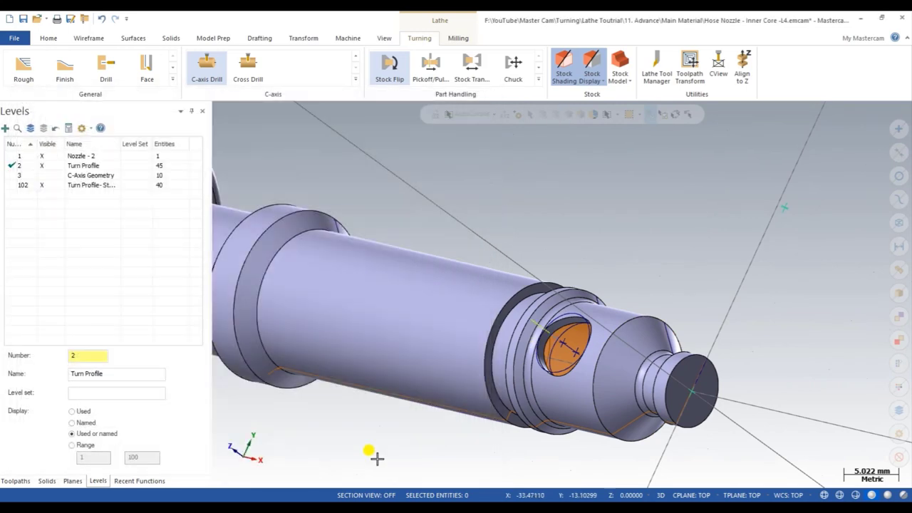
mouse_move(375, 458)
middle_mouse_down()
mouse_move(427, 325)
mouse_move(373, 347)
mouse_move(235, 428)
middle_mouse_up()
left_click(16, 481)
mouse_move(520, 267)
middle_mouse_down()
mouse_move(554, 311)
mouse_move(578, 383)
mouse_move(595, 379)
mouse_move(594, 387)
mouse_move(499, 404)
mouse_move(577, 217)
mouse_move(546, 330)
middle_mouse_up()
scroll(499, 404, "up", 2)
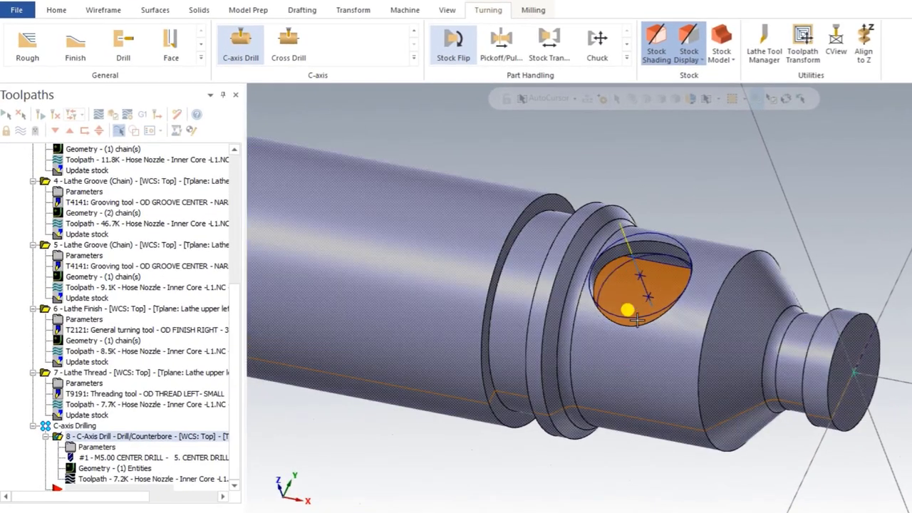
mouse_move(621, 288)
middle_mouse_down()
mouse_move(633, 361)
mouse_move(615, 258)
middle_mouse_up()
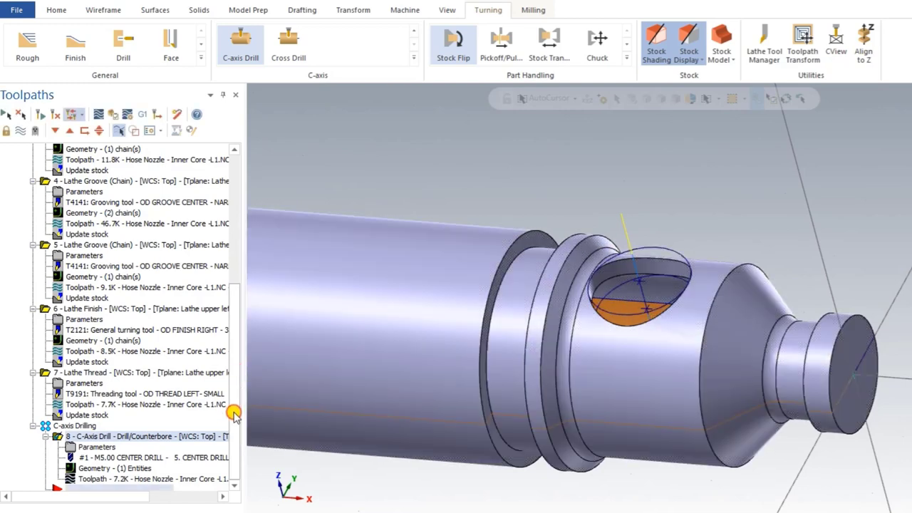
Duplicate C-Axis Drill operation 8 as operation 9 directly after it.
left_click(57, 439)
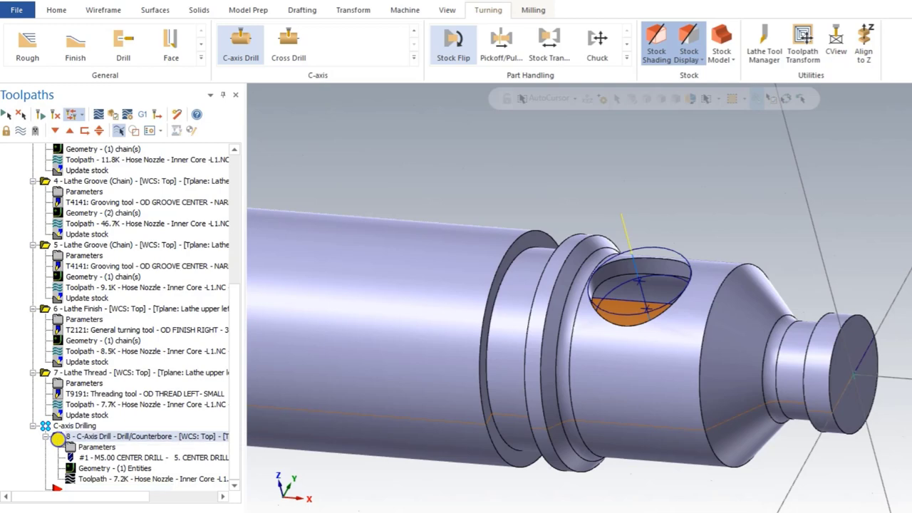
right_click_drag(61, 449, 63, 491)
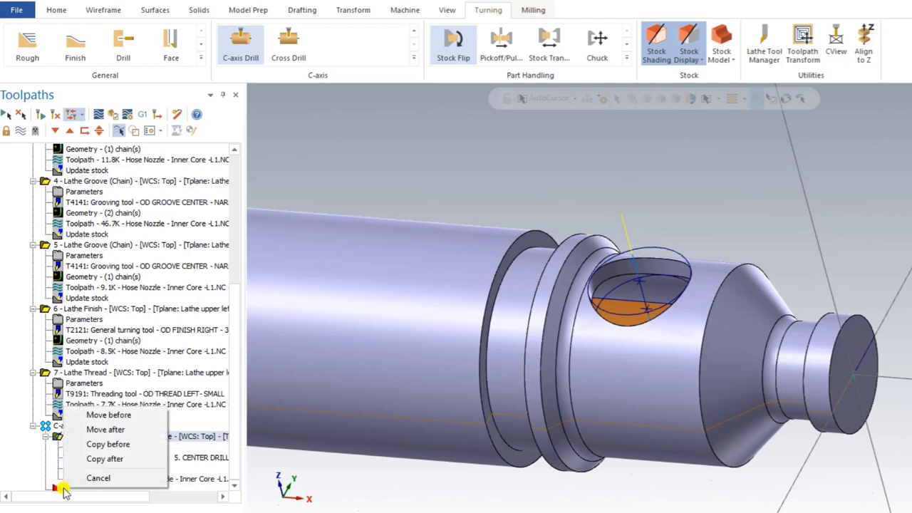
left_click(103, 446)
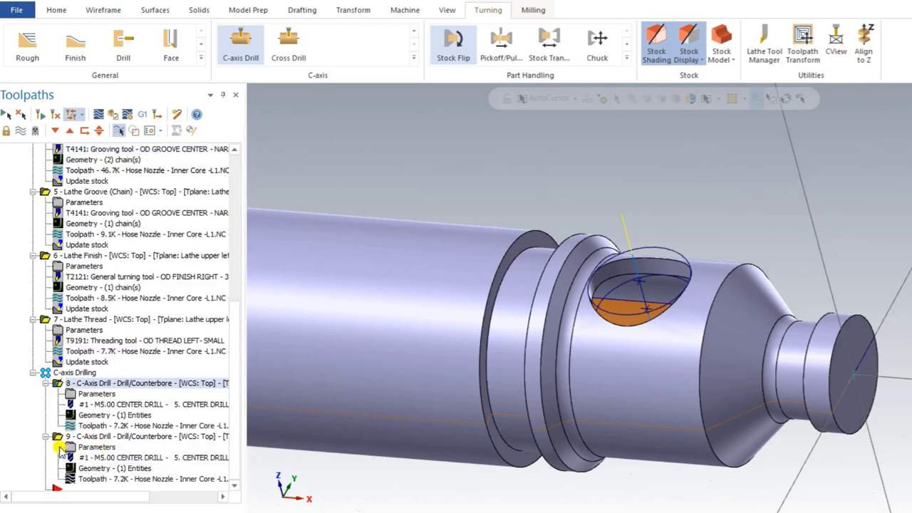
Switch operation 9 to the 6 mm 6. DRILL tool.
left_click(90, 447)
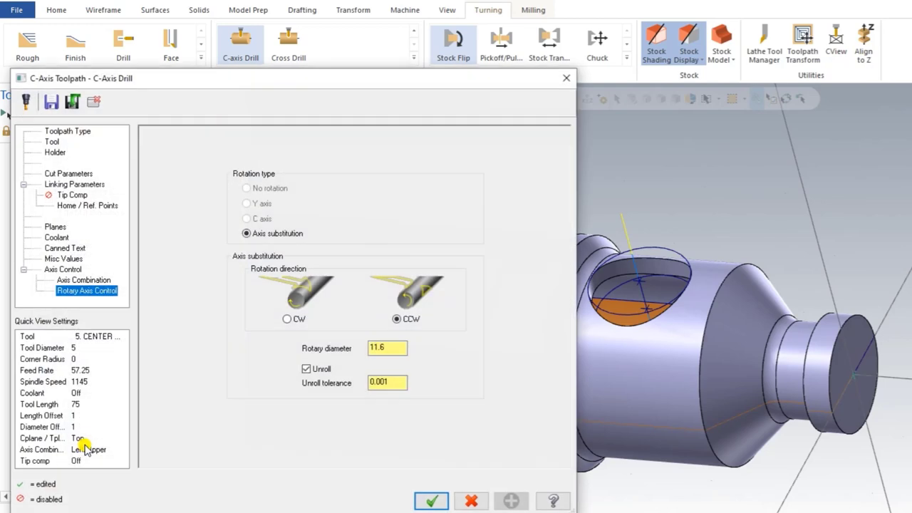
left_click(53, 142)
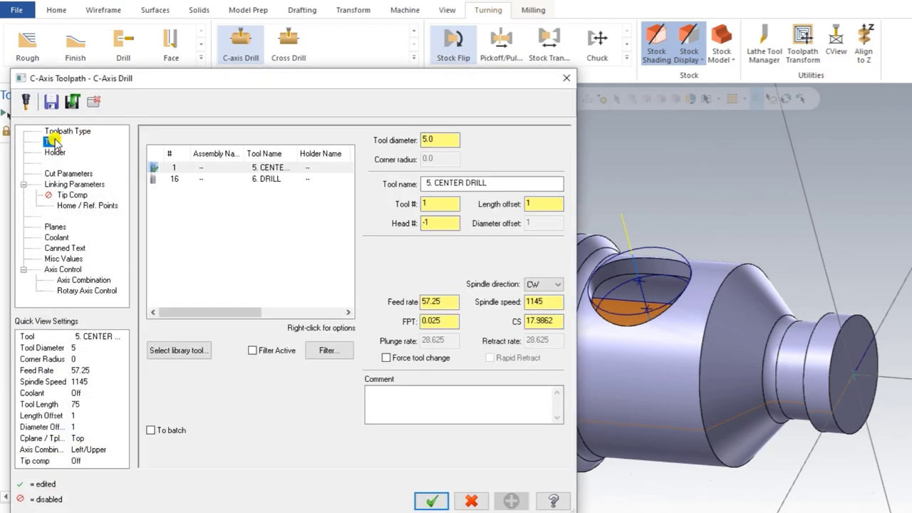
left_click(261, 180)
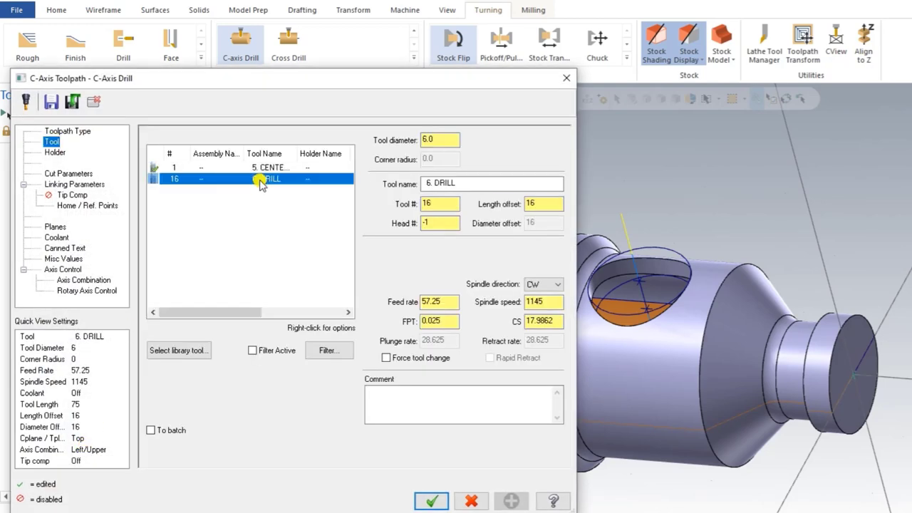
double_click(439, 140)
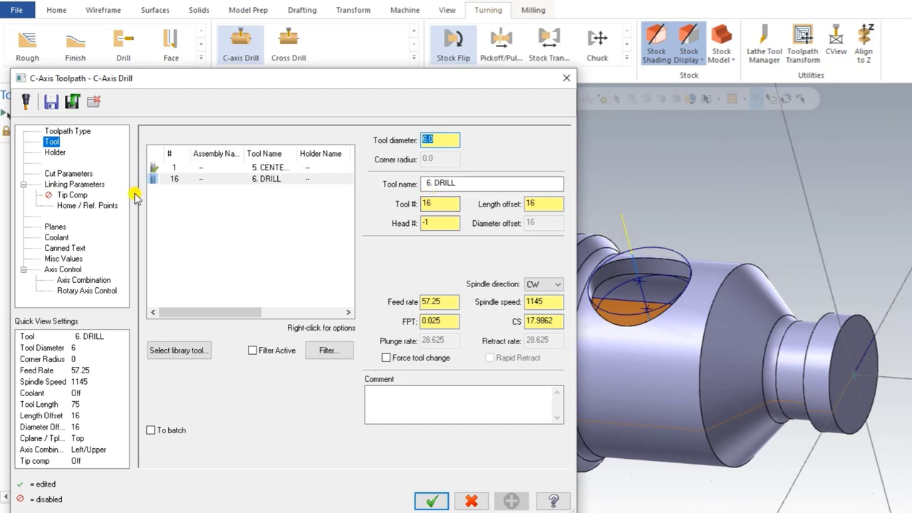
Set operation 9's drill depth to -12.0 absolute with tip compensation on, and accept.
left_click(54, 174)
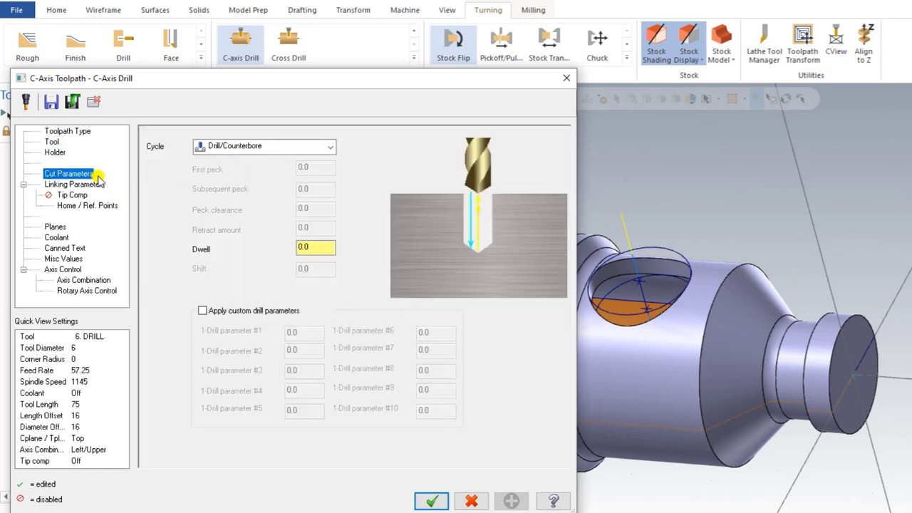
left_click(73, 185)
left_click(372, 387)
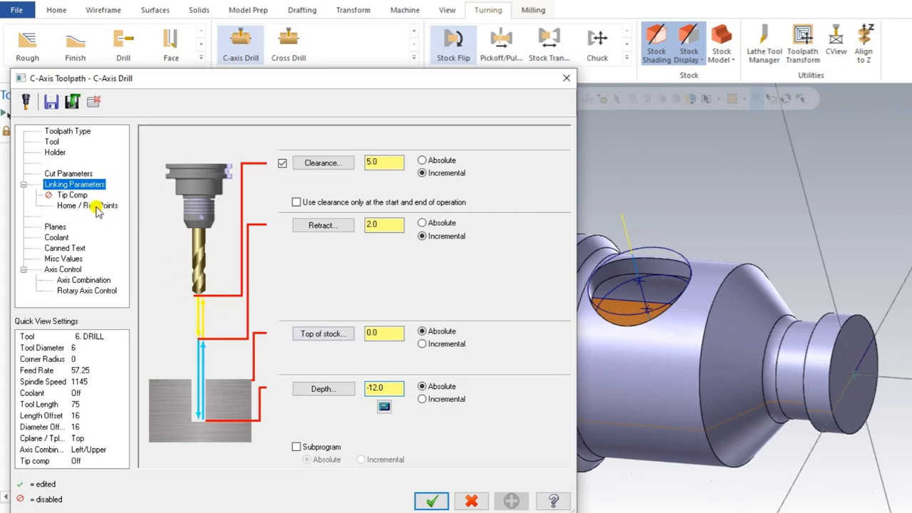
left_click(68, 195)
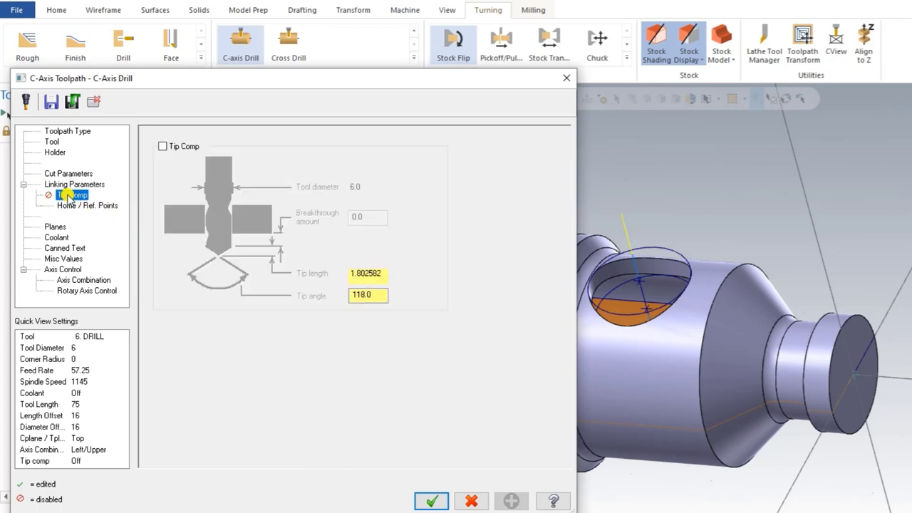
left_click(162, 148)
left_click(431, 501)
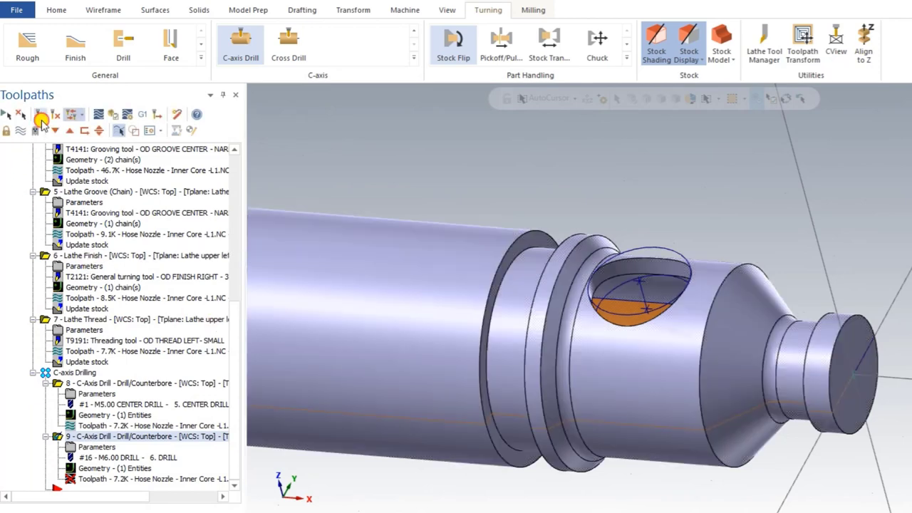
left_click(41, 119)
mouse_move(591, 399)
middle_mouse_down()
mouse_move(608, 457)
mouse_move(607, 326)
mouse_move(598, 411)
mouse_move(580, 383)
mouse_move(570, 397)
middle_mouse_up()
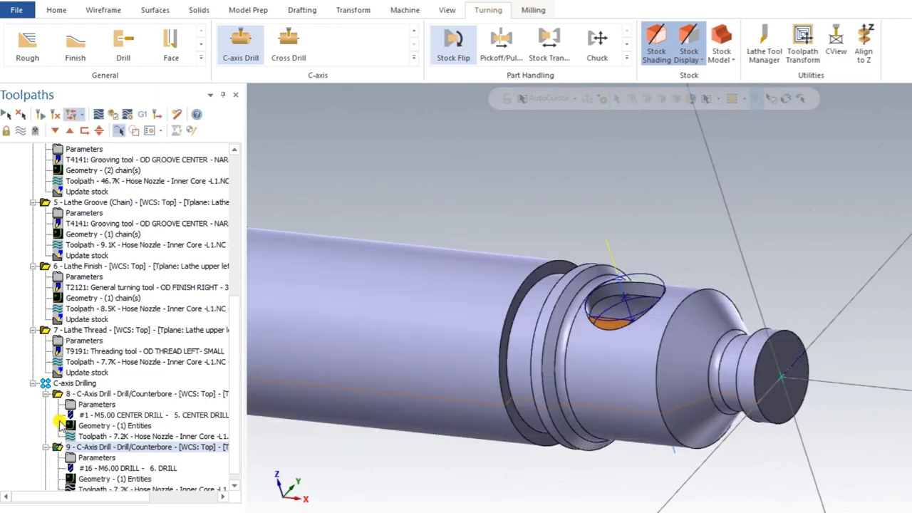
left_click(61, 396)
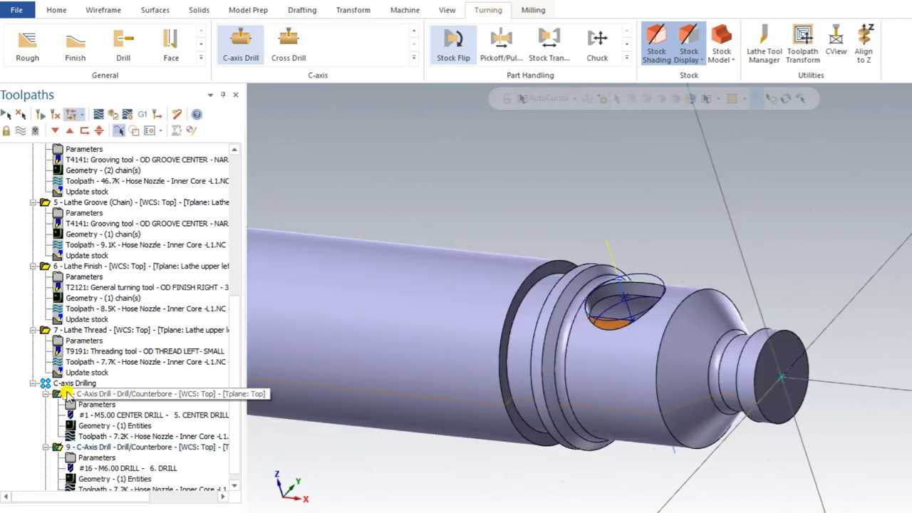
left_click(56, 10)
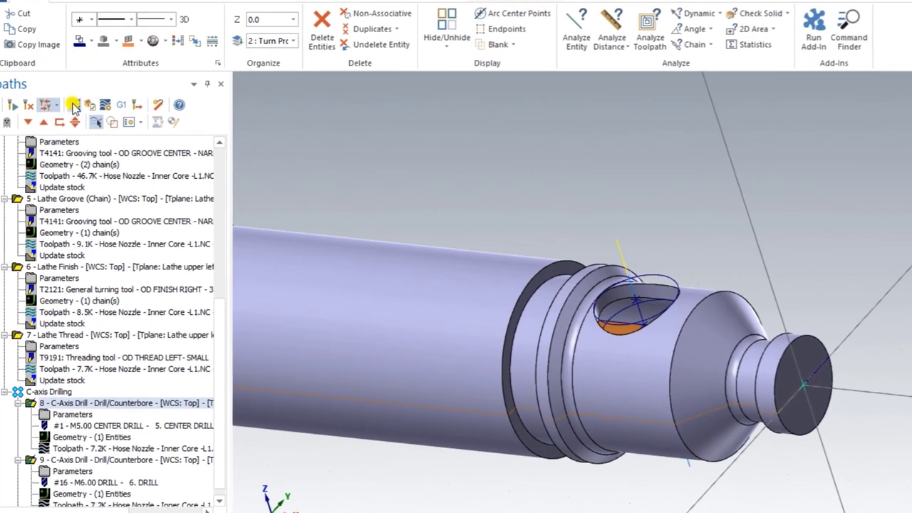
left_click(73, 105)
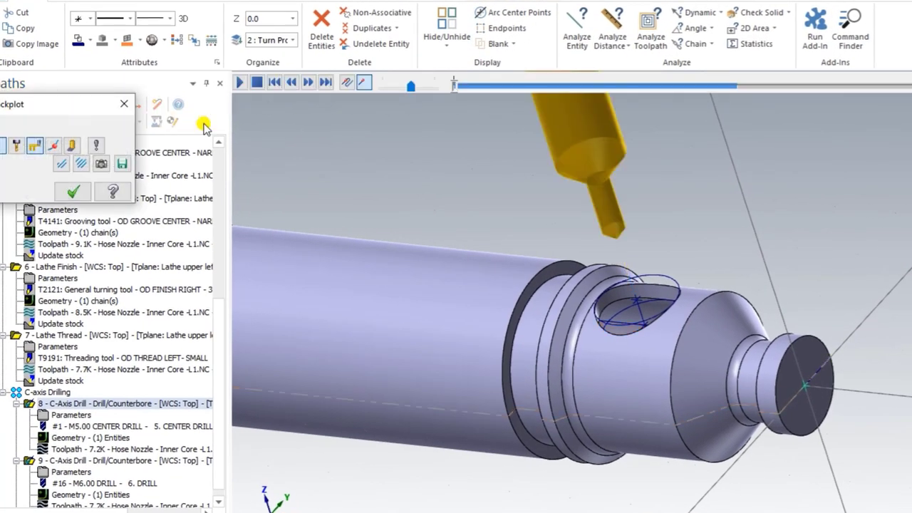
left_click(237, 84)
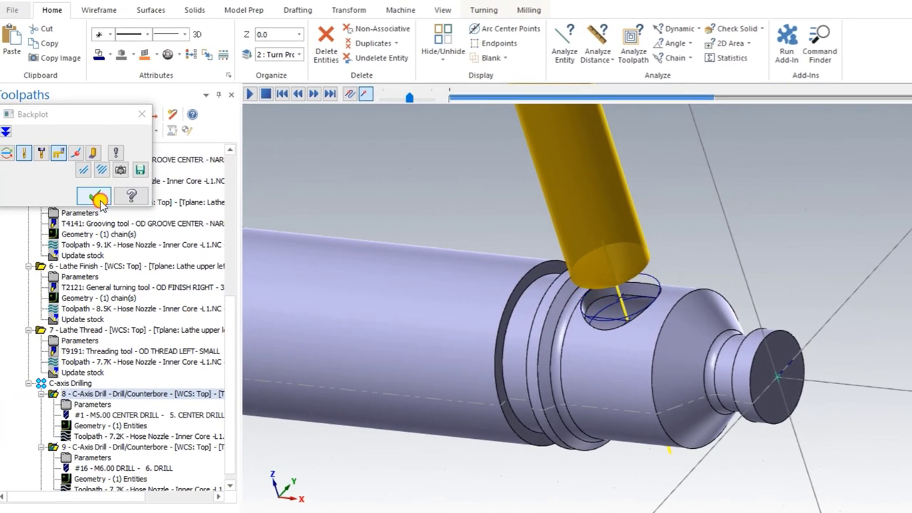
Close the backplot and show the nozzle from Top (WCS), zoomed to fit, with Turning commands available.
left_click(95, 189)
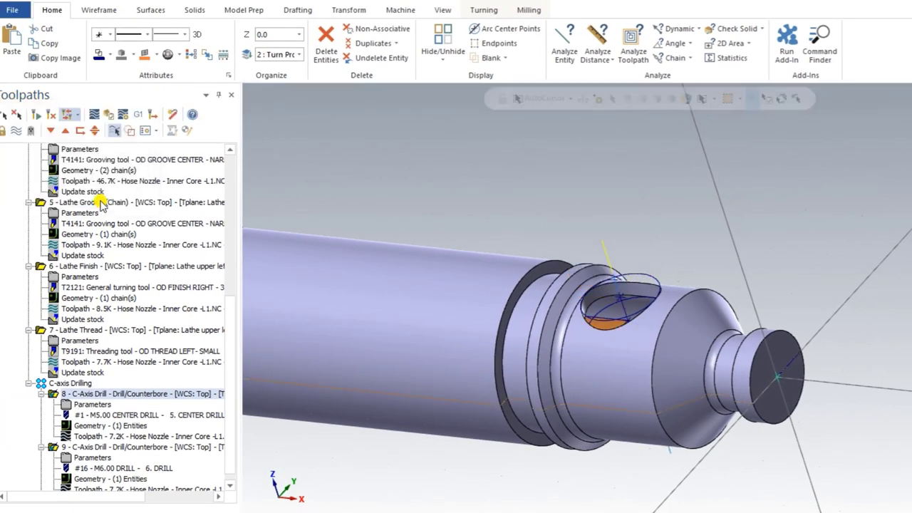
right_click(509, 207)
left_click(516, 233)
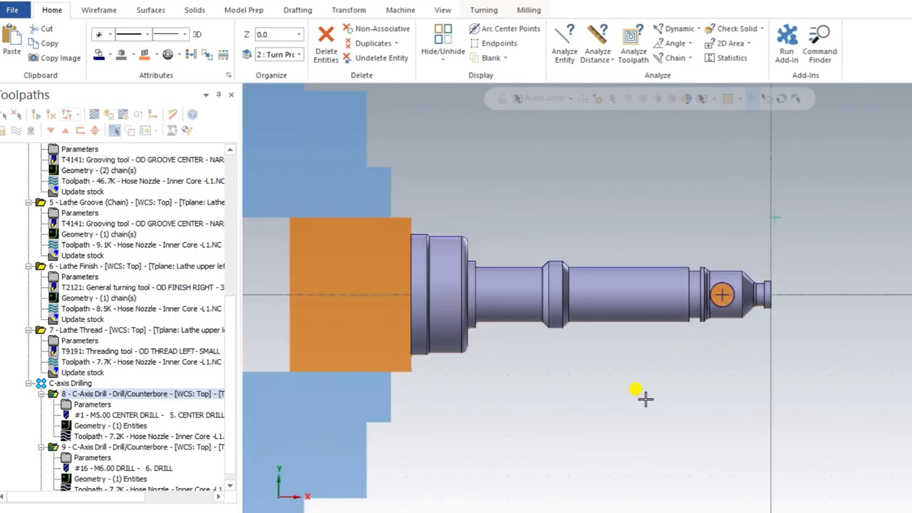
scroll(597, 377, "down", 2)
scroll(597, 376, "up", 1)
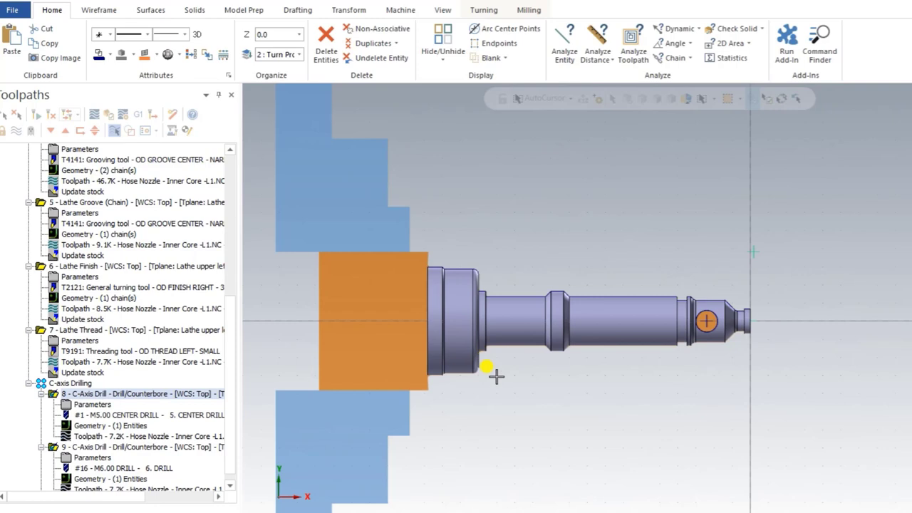
scroll(451, 331, "up", 1)
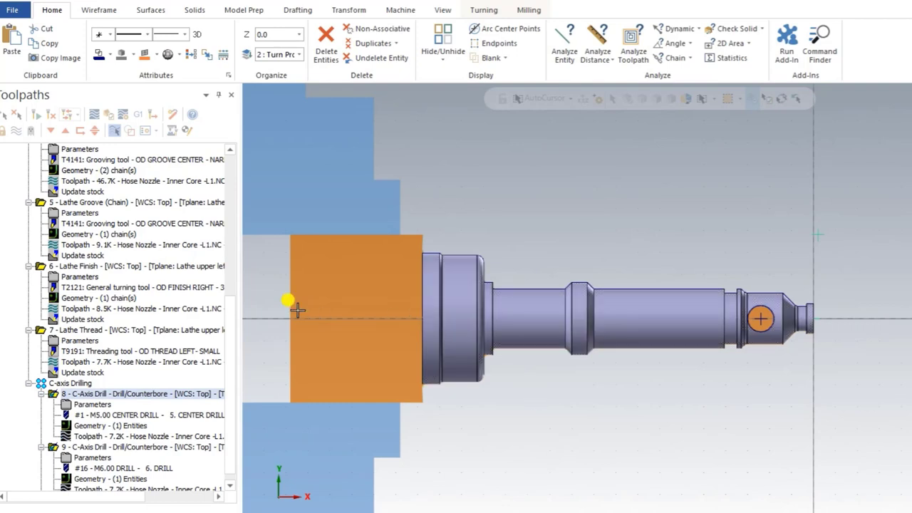
left_click(485, 10)
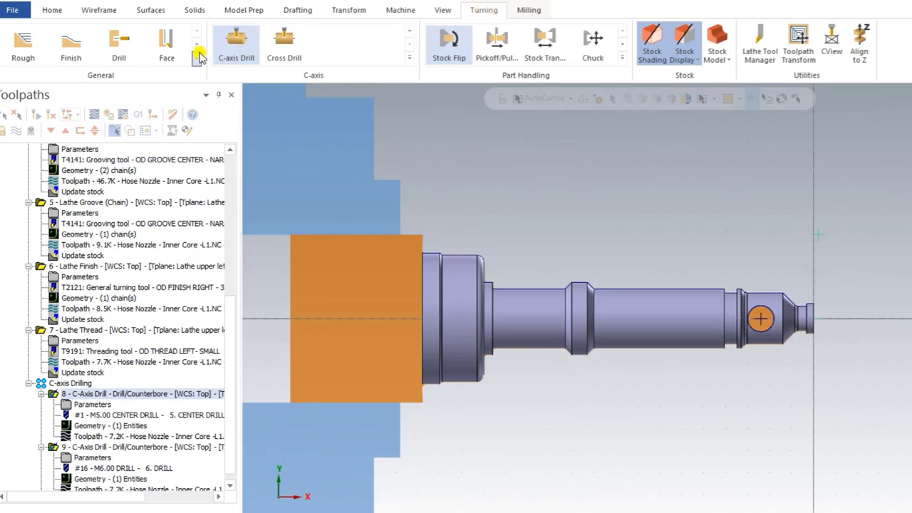
Start a Lathe Cutoff toolpath with its boundary point at the part's back corner.
left_click(196, 58)
left_click(10, 96)
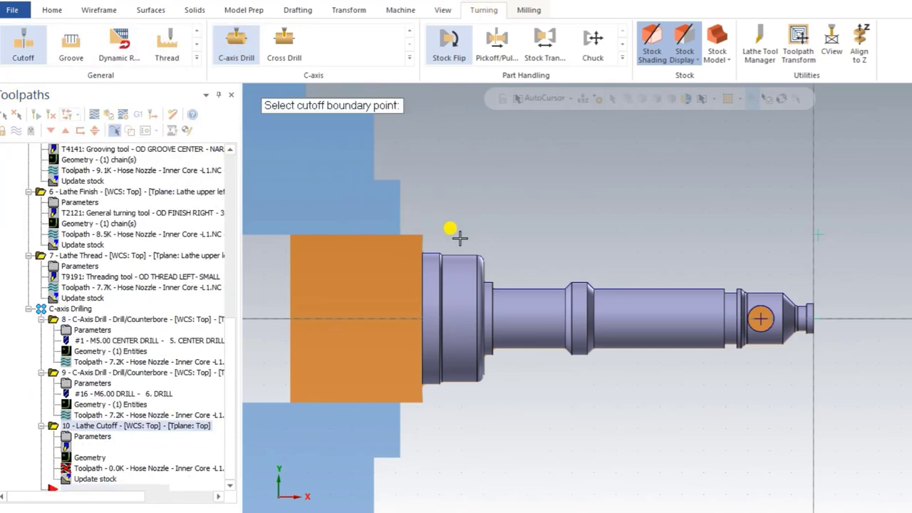
scroll(291, 127, "up", 2)
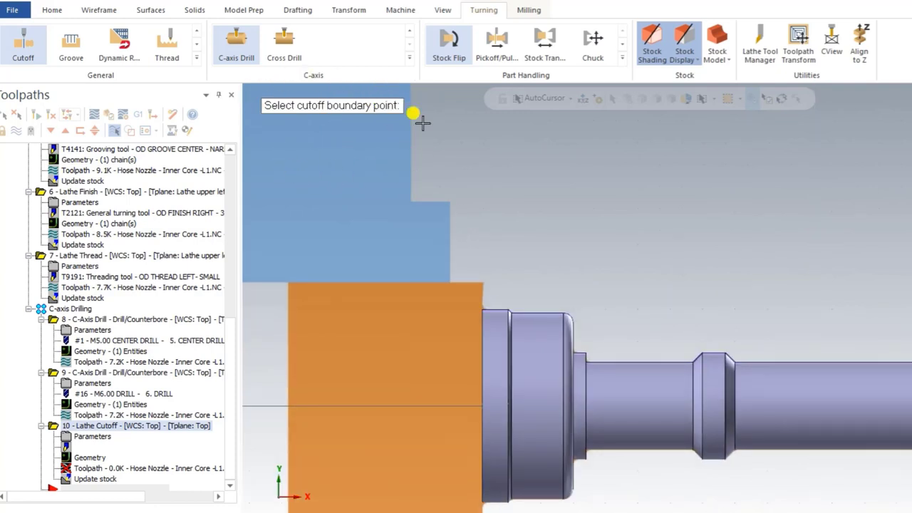
left_click(482, 310)
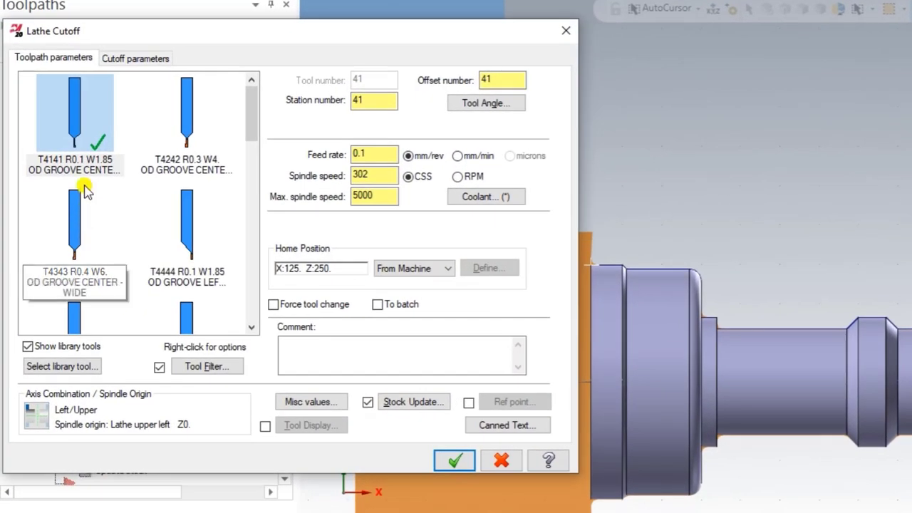
mouse_move(84, 190)
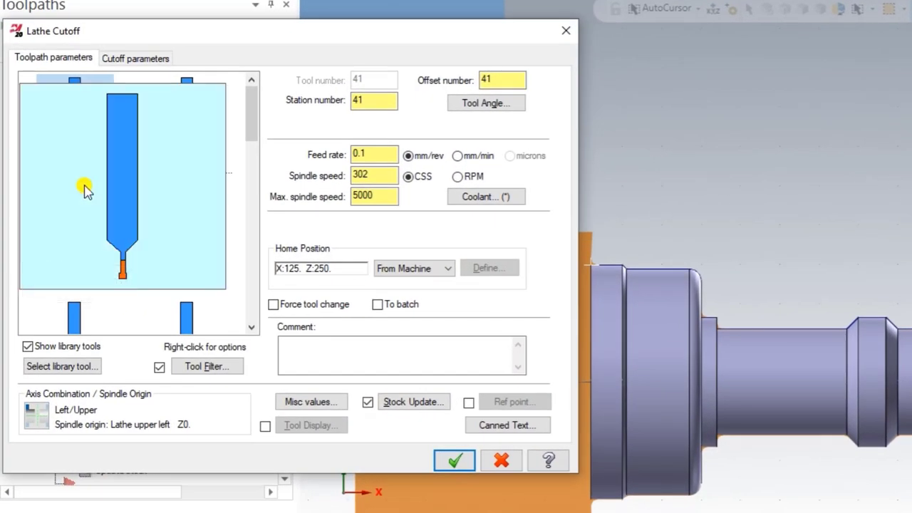
Assign tool T151151 OD CUTOFF RIGHT to the cutoff and give it the comment 'Cutoff'.
scroll(81, 221, "down", 2)
scroll(82, 218, "down", 2)
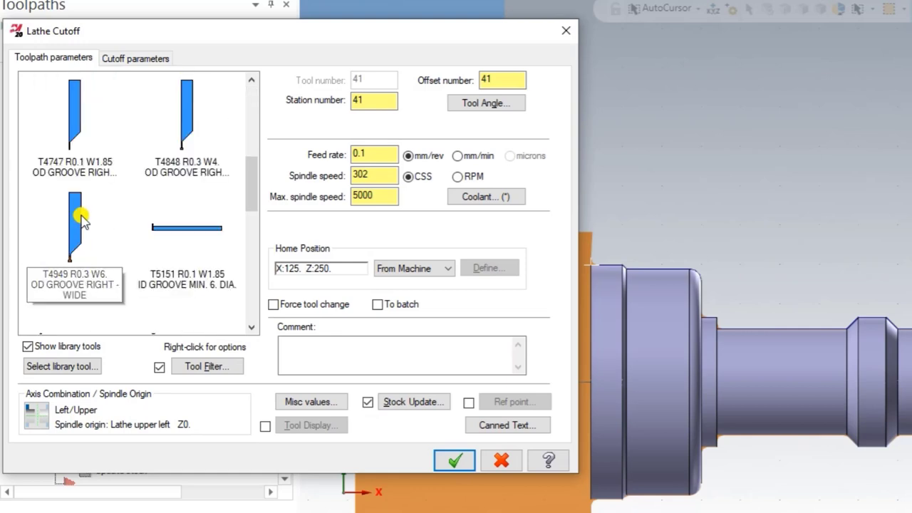
scroll(75, 220, "down", 3)
scroll(75, 223, "down", 2)
left_click(77, 265)
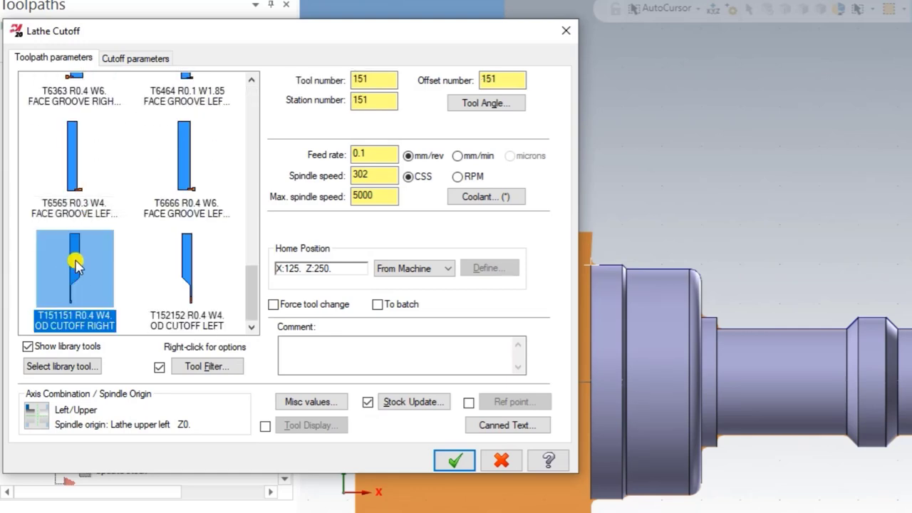
left_click(375, 151)
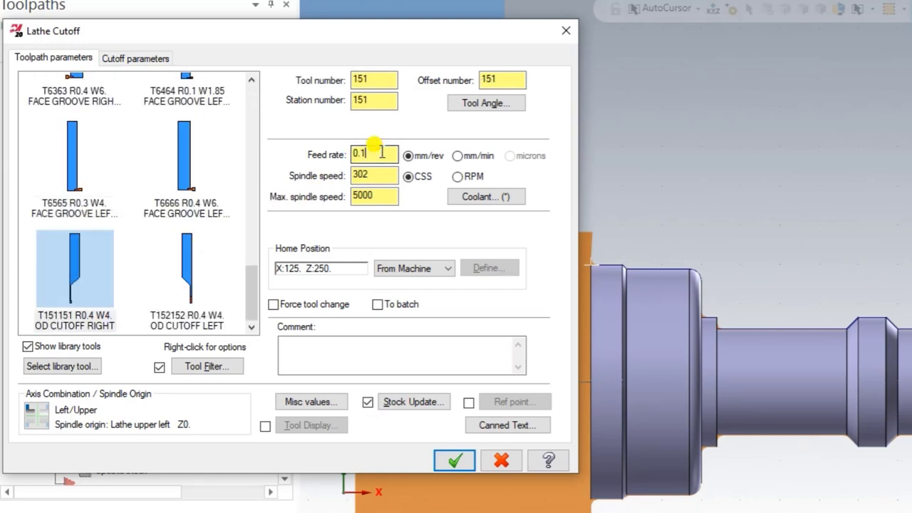
left_click(340, 356)
type("Cutoff")
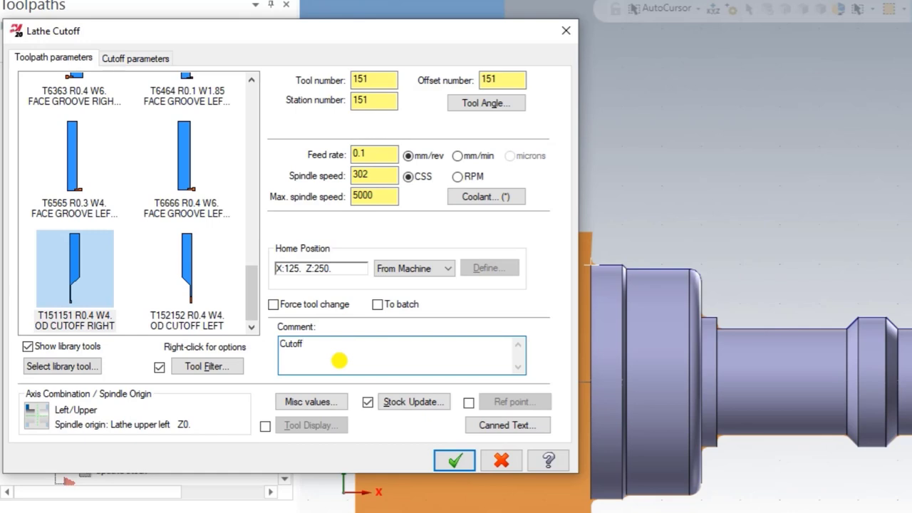
left_click(427, 403)
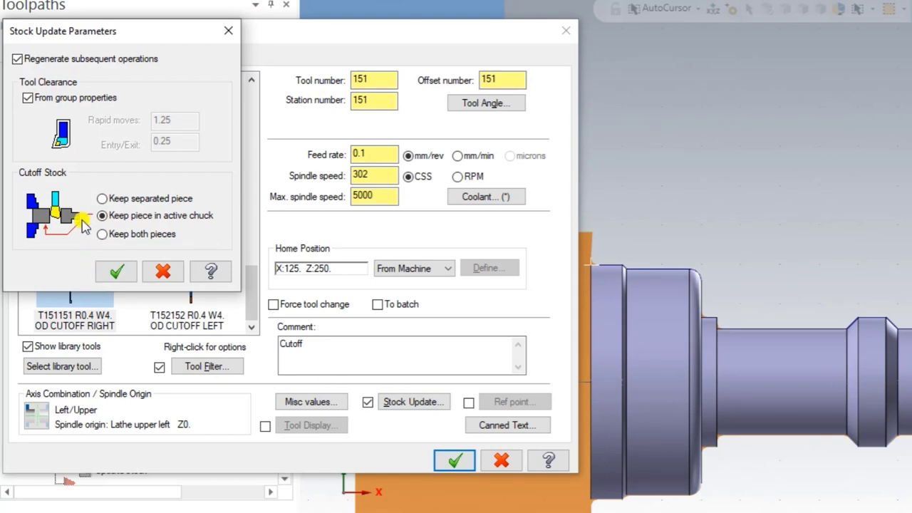
Compare the Cutoff Stock options and confirm Keep both pieces for stock update.
left_click(104, 199)
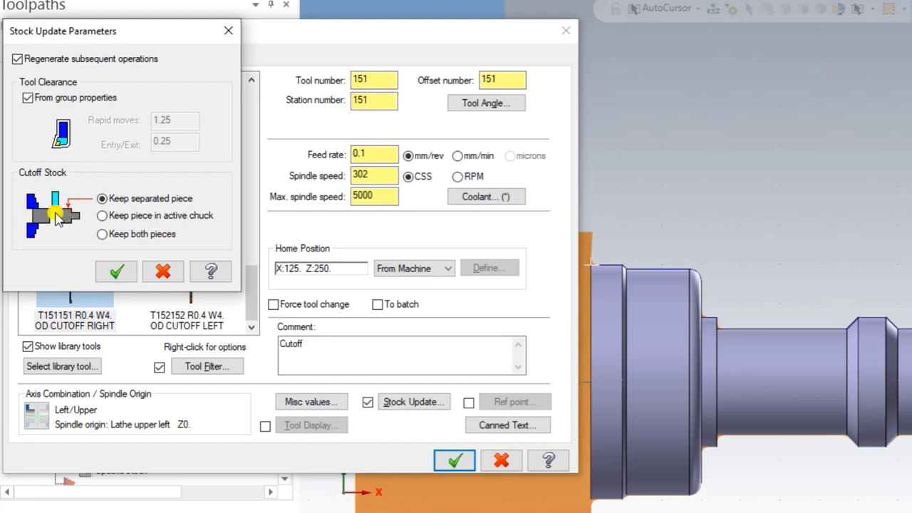
left_click(103, 216)
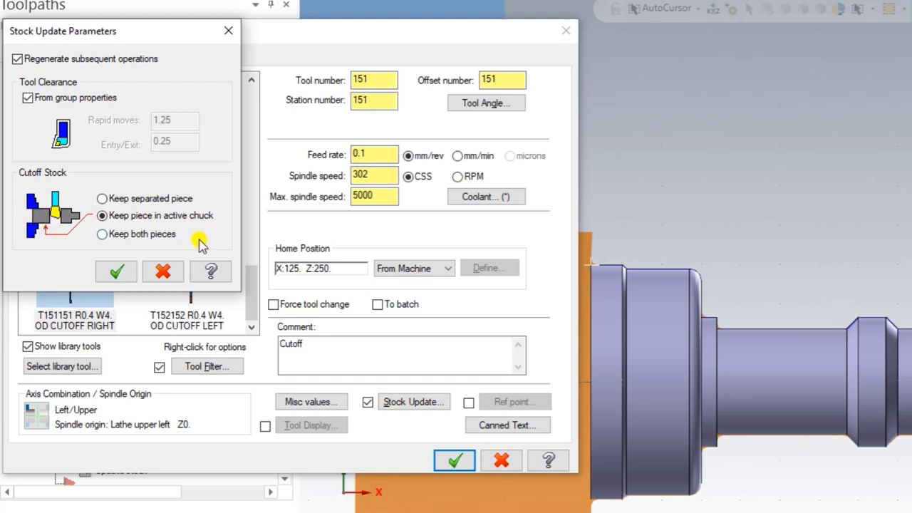
left_click(125, 237)
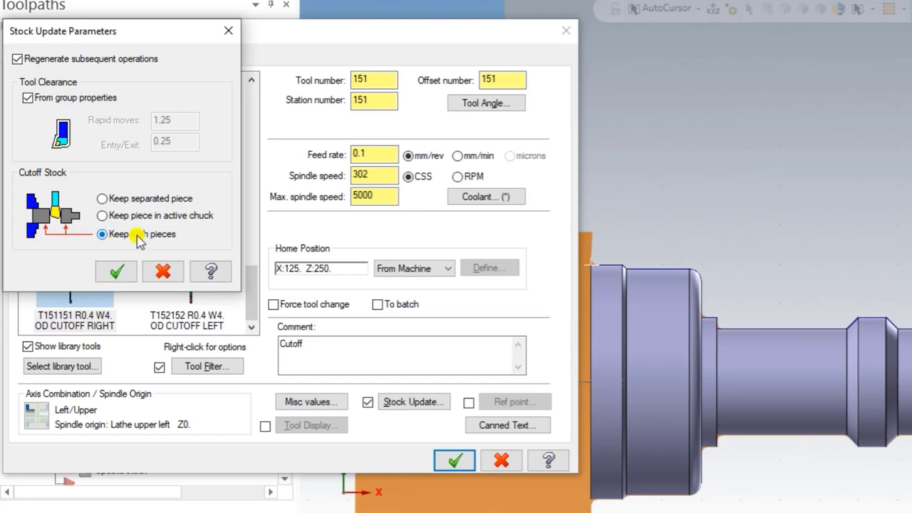
left_click(114, 198)
left_click(124, 268)
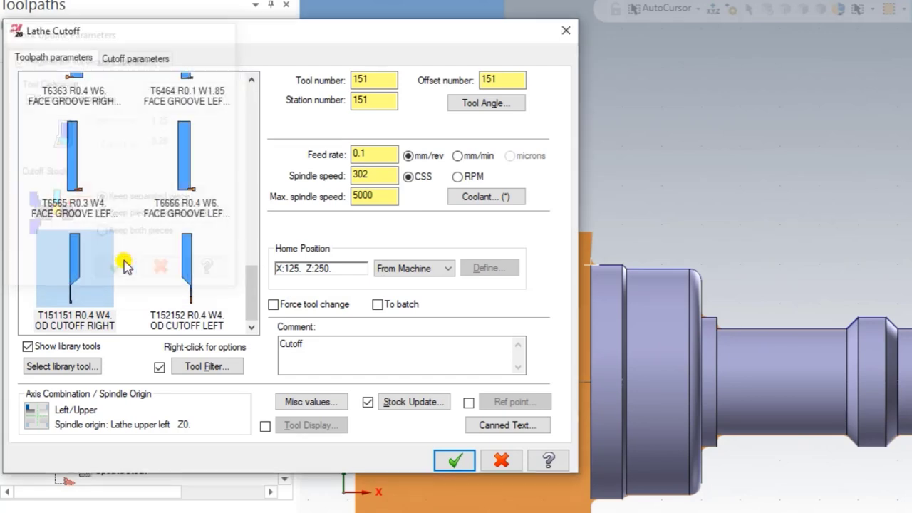
Set the cutoff entry amount to be measured from stock.
left_click(468, 403)
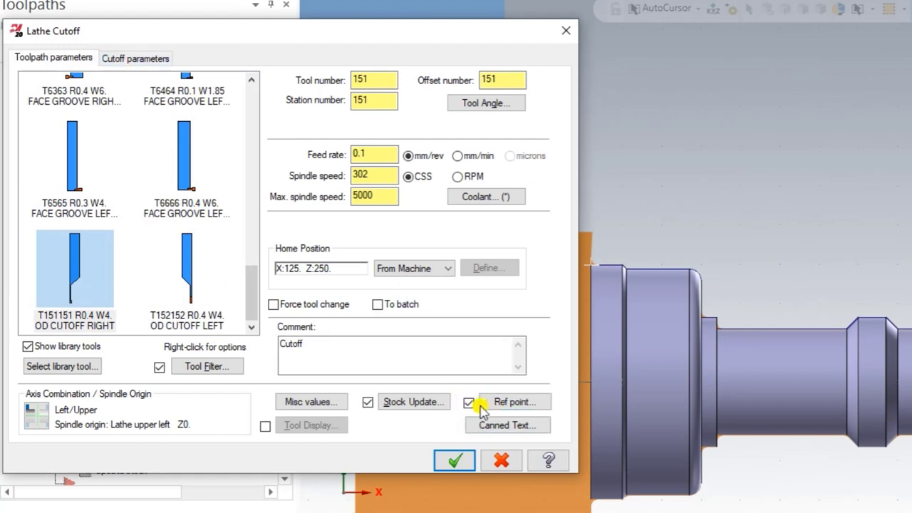
left_click(469, 403)
left_click(156, 61)
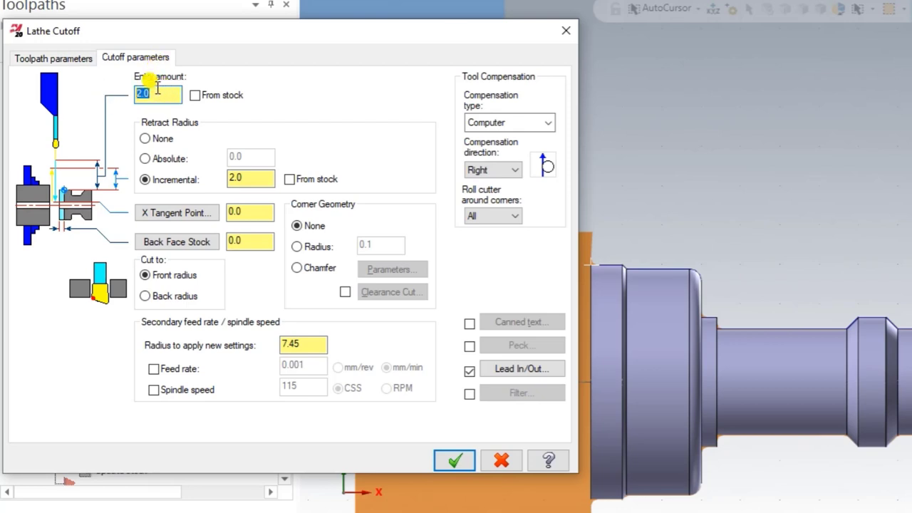
left_click(197, 101)
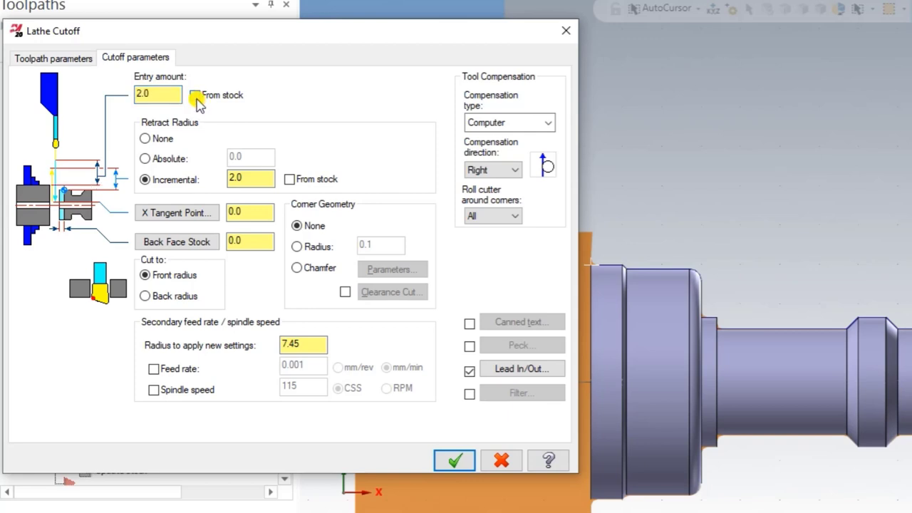
left_click(195, 96)
left_click(158, 97)
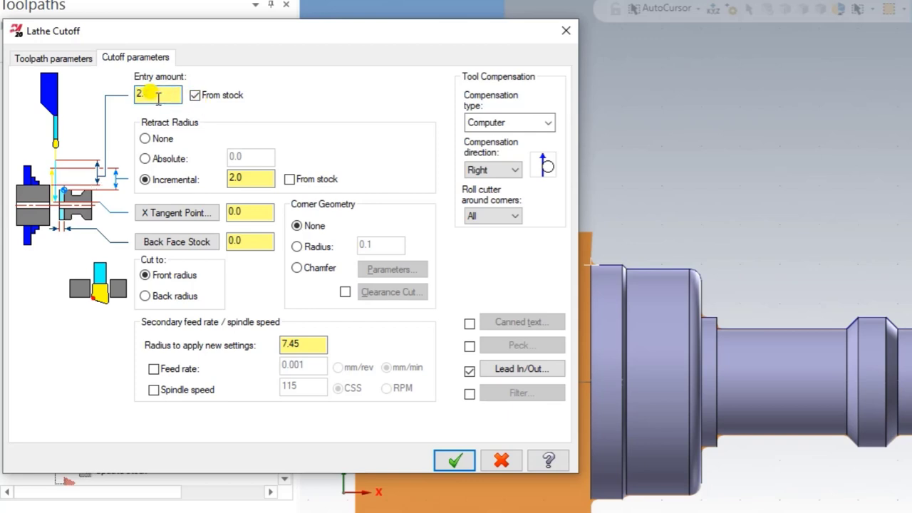
left_click_drag(170, 95, 110, 102)
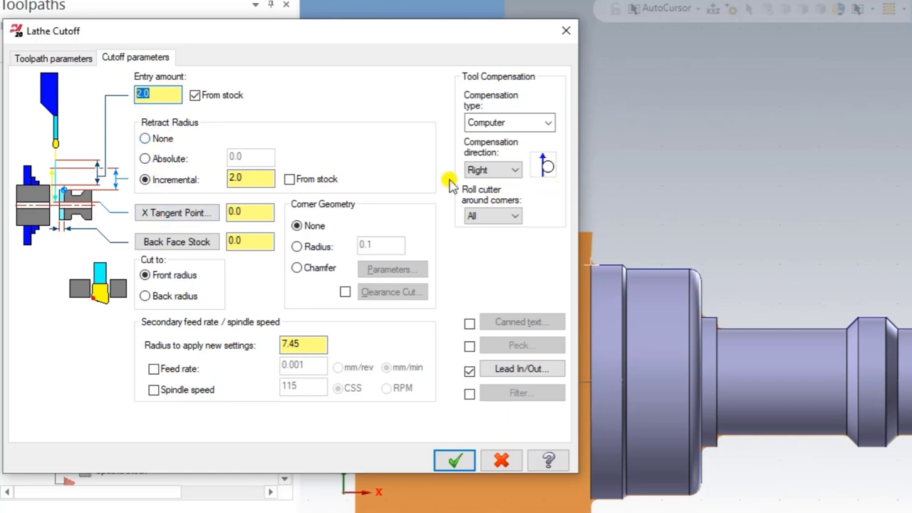
left_click(257, 179)
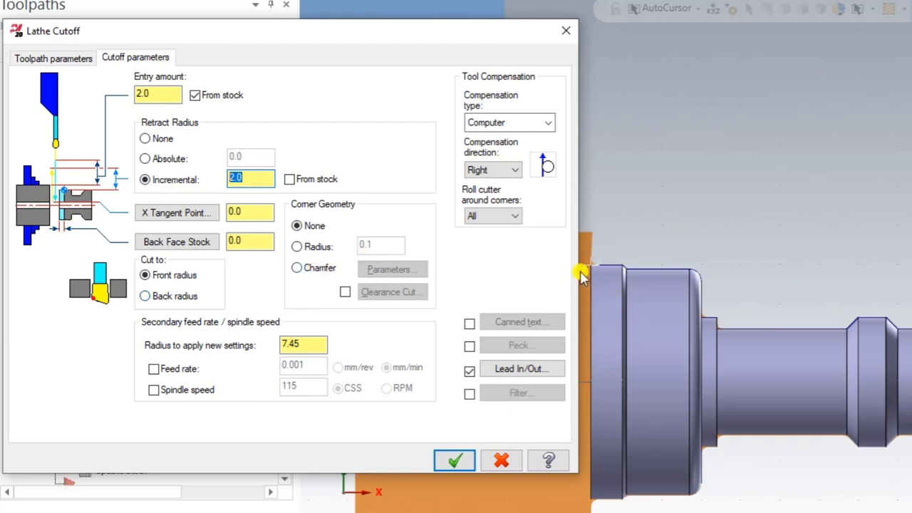
Add a 0.25 wide, 45° chamfer corner to the cutoff and generate the toolpath.
left_click(308, 268)
left_click(387, 270)
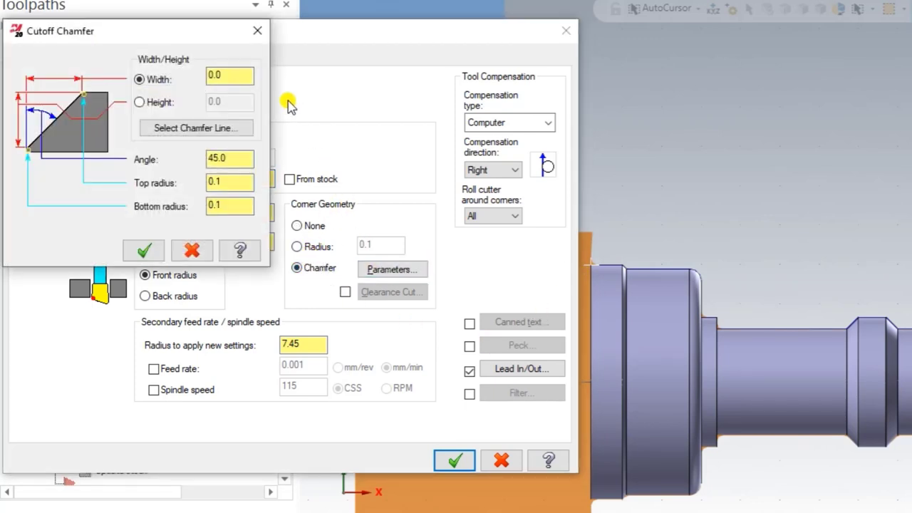
double_click(214, 76)
type("0.25")
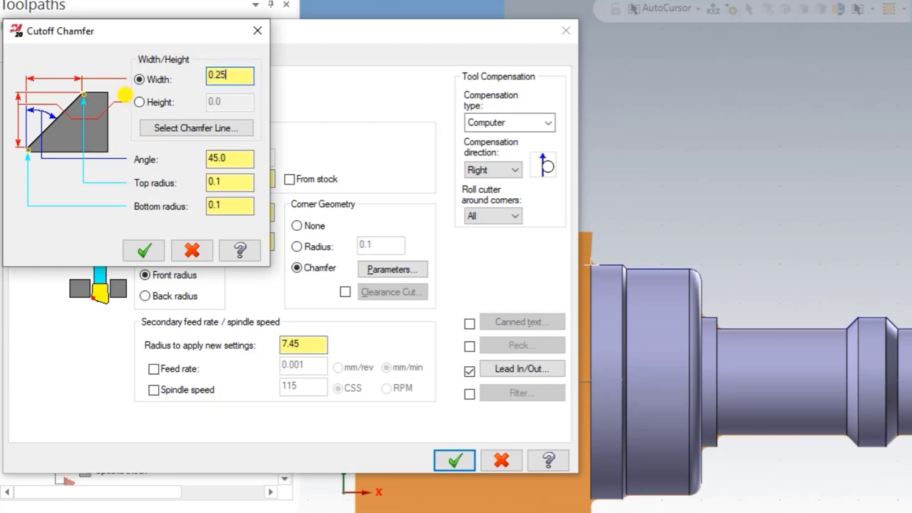
left_click(145, 250)
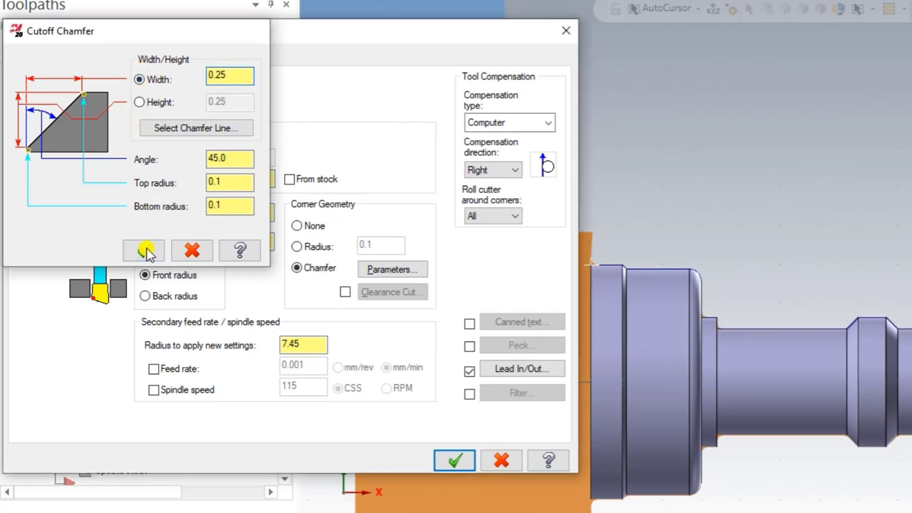
left_click(451, 461)
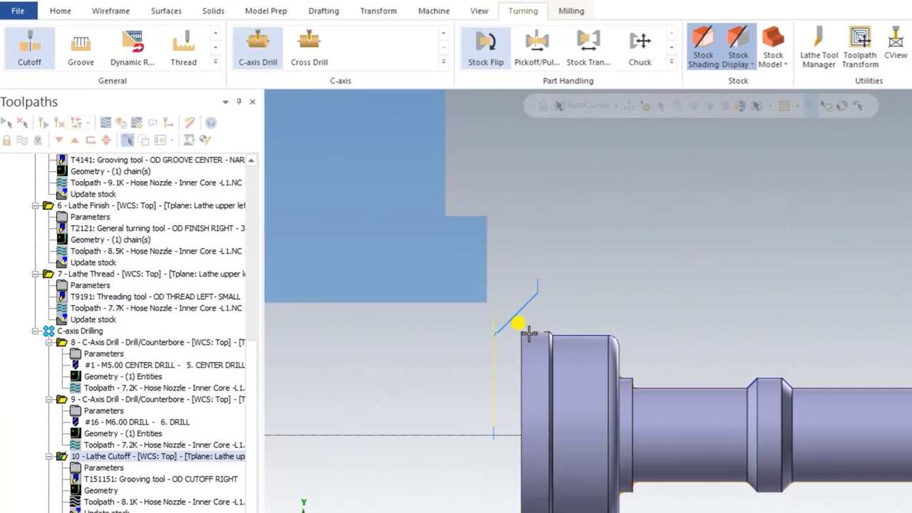
scroll(506, 313, "up", 2)
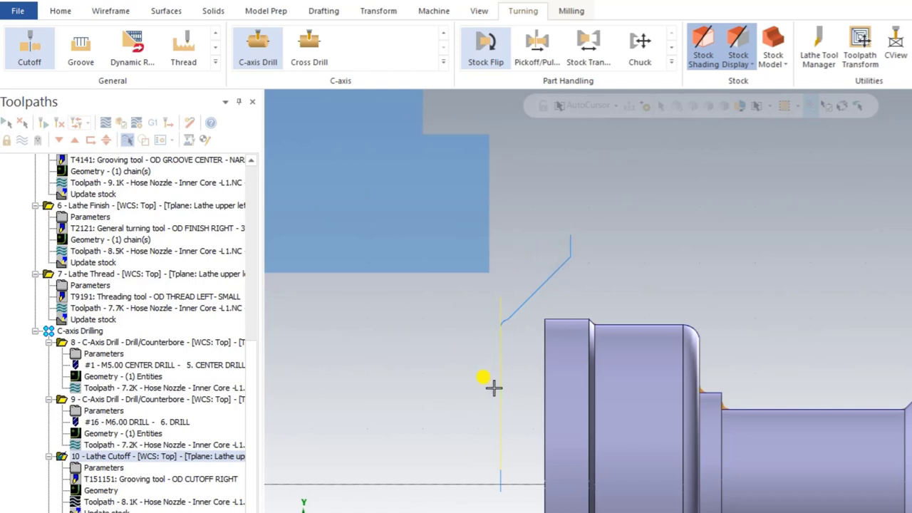
scroll(487, 177, "down", 1)
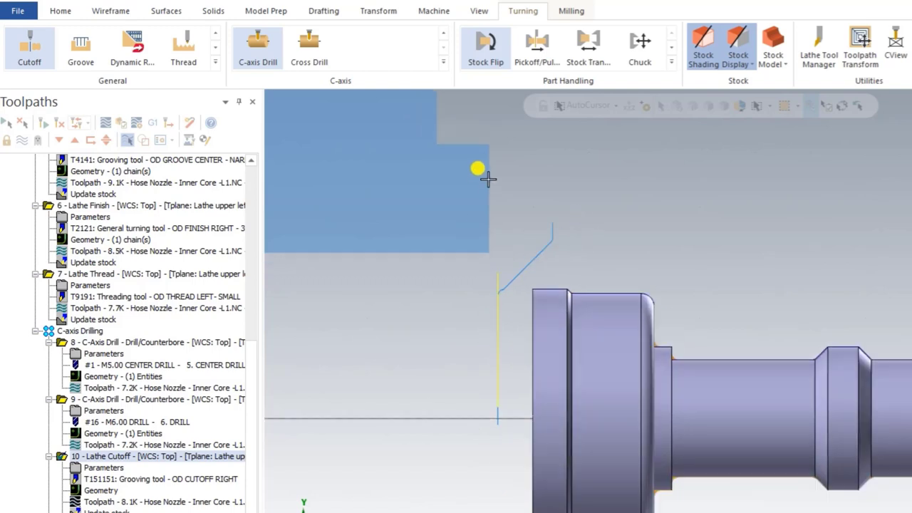
scroll(456, 228, "down", 2)
scroll(427, 278, "down", 1)
scroll(690, 287, "up", 1)
mouse_move(690, 287)
middle_mouse_down()
mouse_move(729, 261)
mouse_move(782, 267)
mouse_move(655, 309)
mouse_move(671, 318)
mouse_move(774, 266)
mouse_move(760, 264)
mouse_move(698, 299)
mouse_move(672, 350)
mouse_move(662, 309)
mouse_move(692, 275)
middle_mouse_up()
right_click(580, 220)
left_click(608, 299)
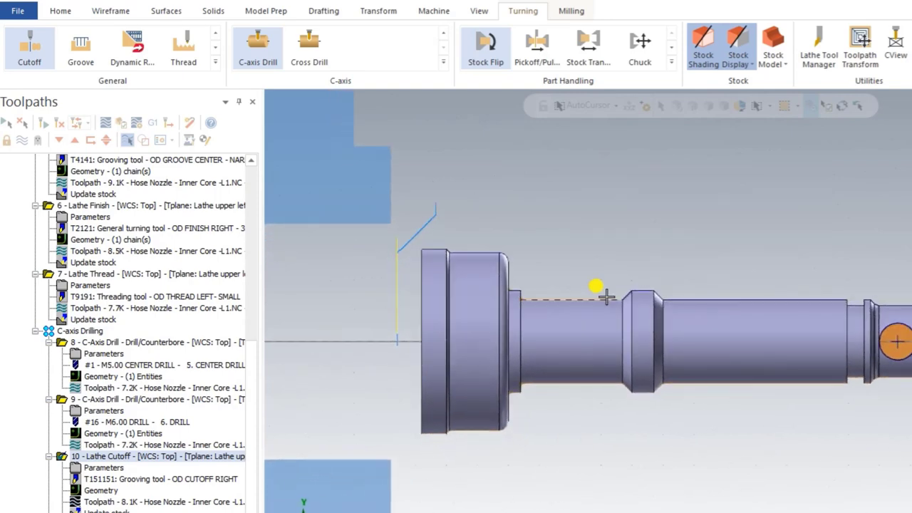
mouse_move(614, 228)
middle_mouse_down()
mouse_move(575, 244)
mouse_move(534, 240)
middle_mouse_up()
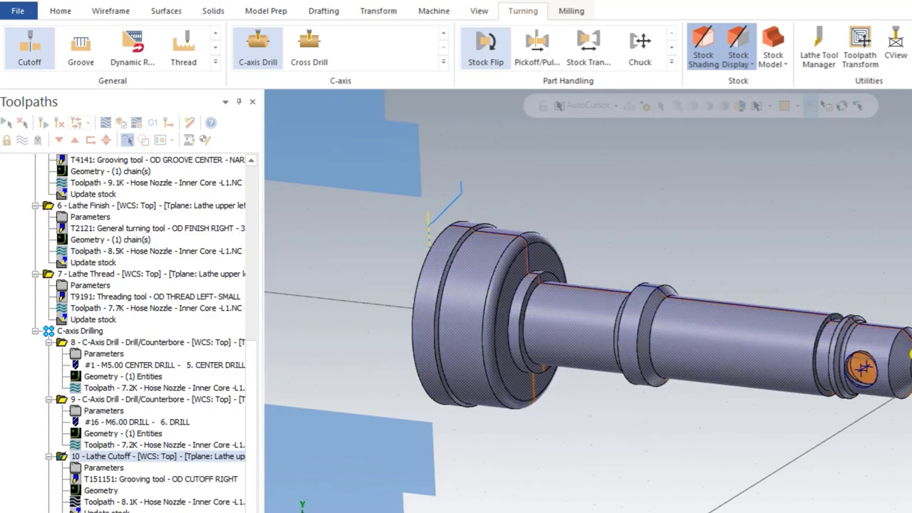
middle_click_drag(535, 240, 621, 223)
middle_click_drag(727, 232, 821, 356)
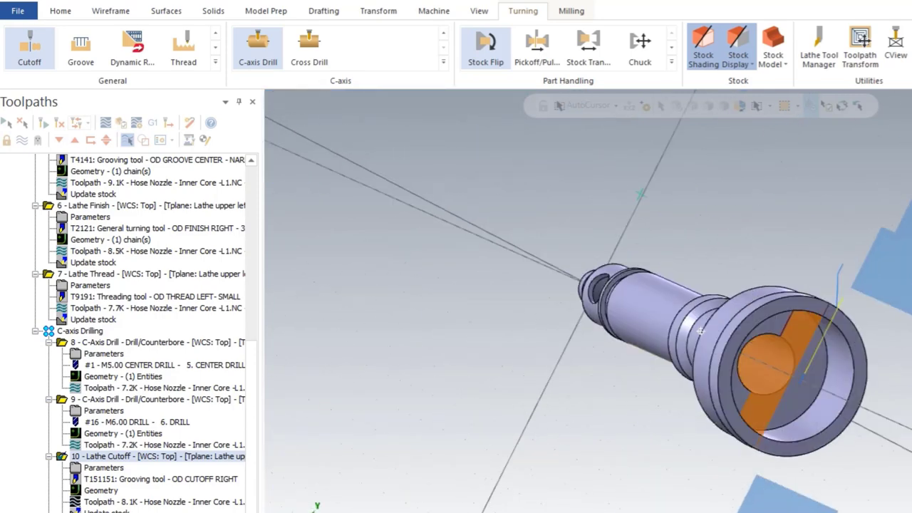
middle_click_drag(862, 328, 603, 268)
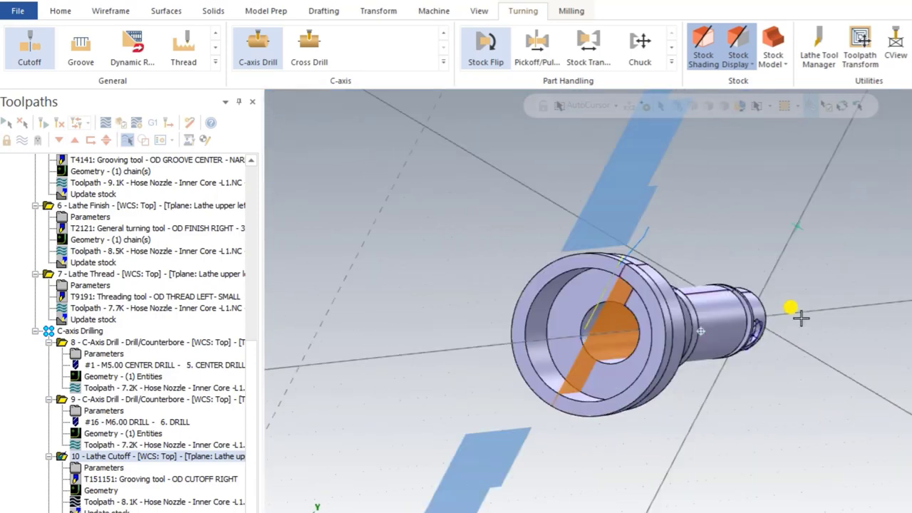
right_click(586, 204)
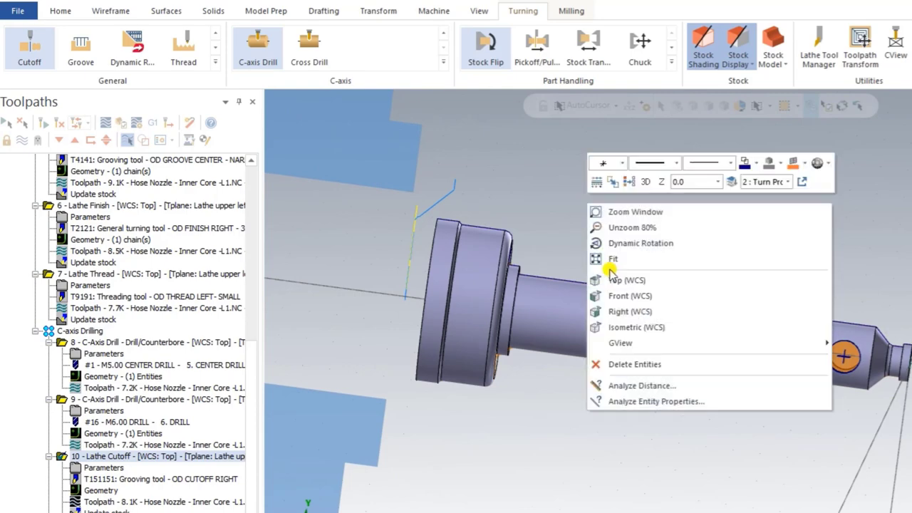
left_click(610, 277)
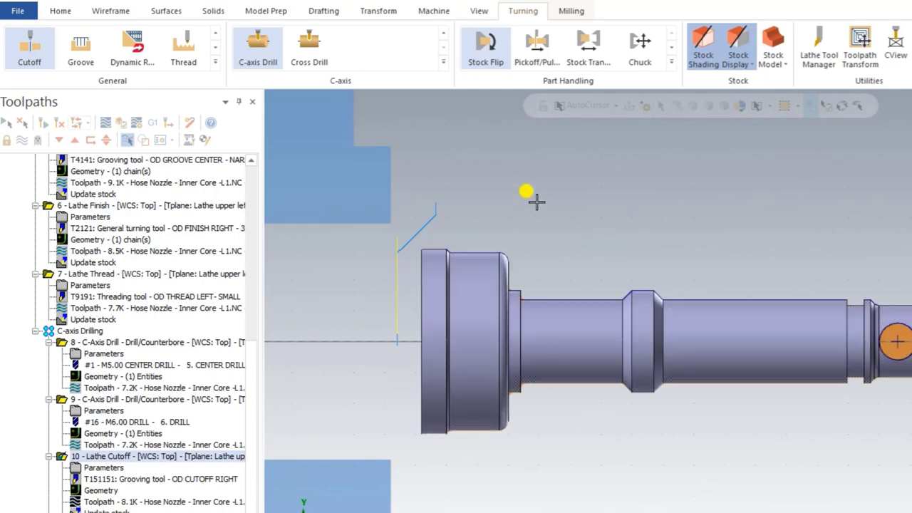
Start a Lathe Stock Flip and box-select the whole part as transfer geometry.
left_click(481, 51)
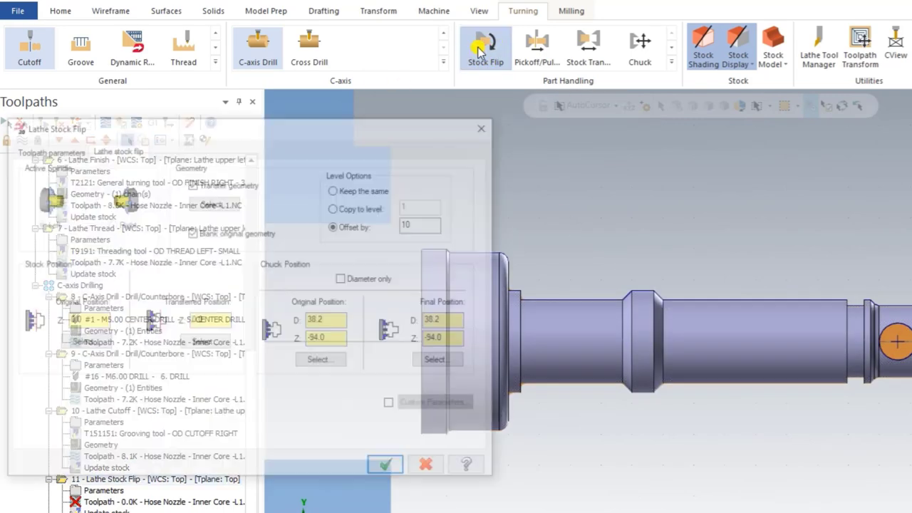
left_click(214, 202)
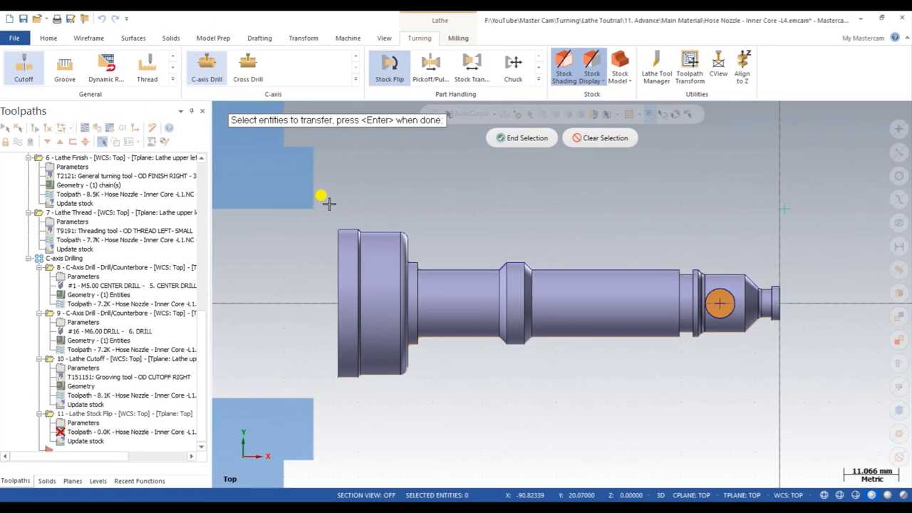
mouse_move(328, 204)
left_mouse_down()
mouse_move(634, 412)
mouse_move(810, 393)
left_mouse_up()
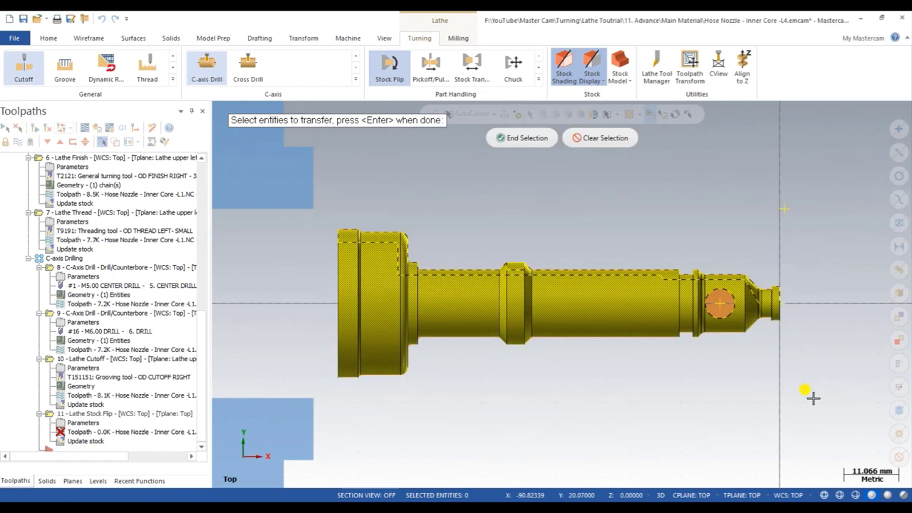
left_click(518, 142)
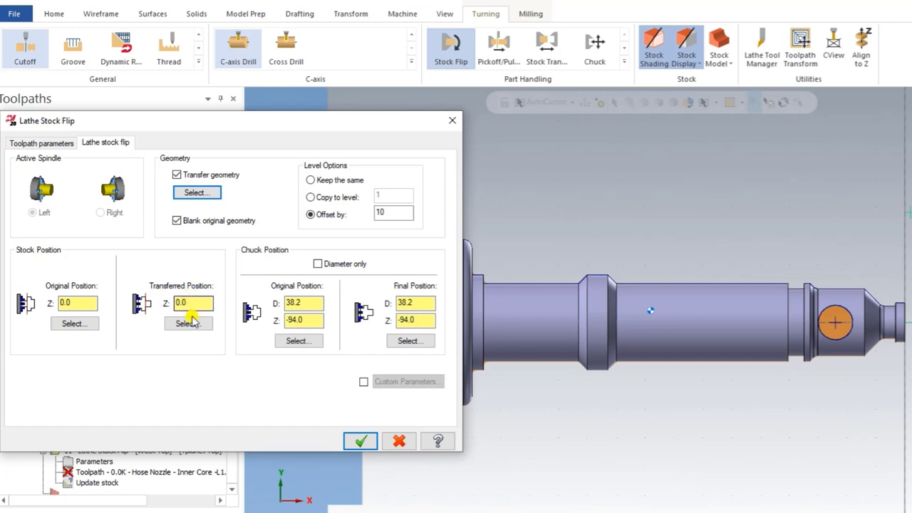
Transfer the stock to Z -89.0 at the large end face, reposition the chuck at the shaft shoulder, and confirm.
left_click(187, 323)
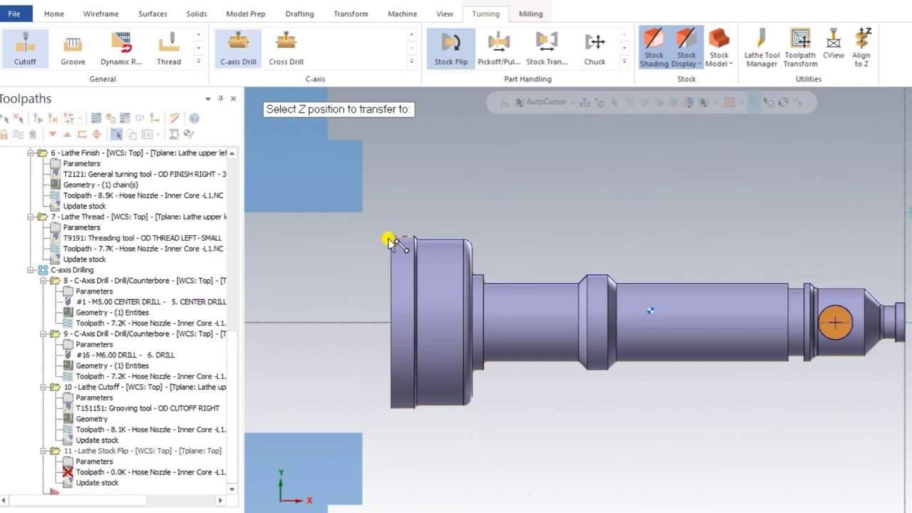
left_click(391, 241)
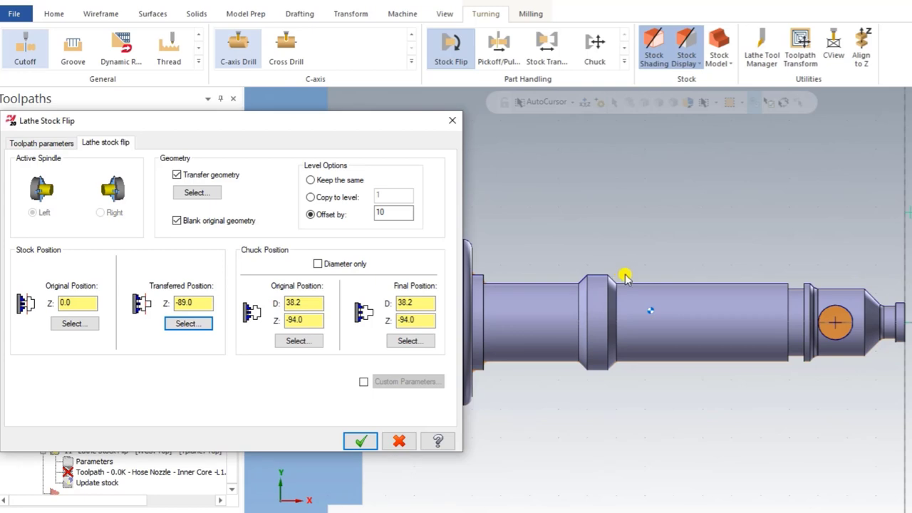
left_click(422, 303)
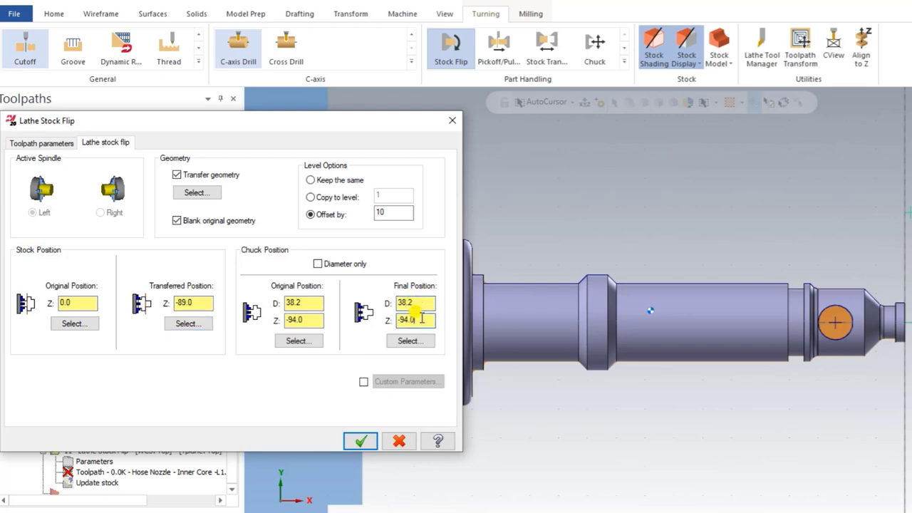
left_click(420, 320)
left_click(413, 342)
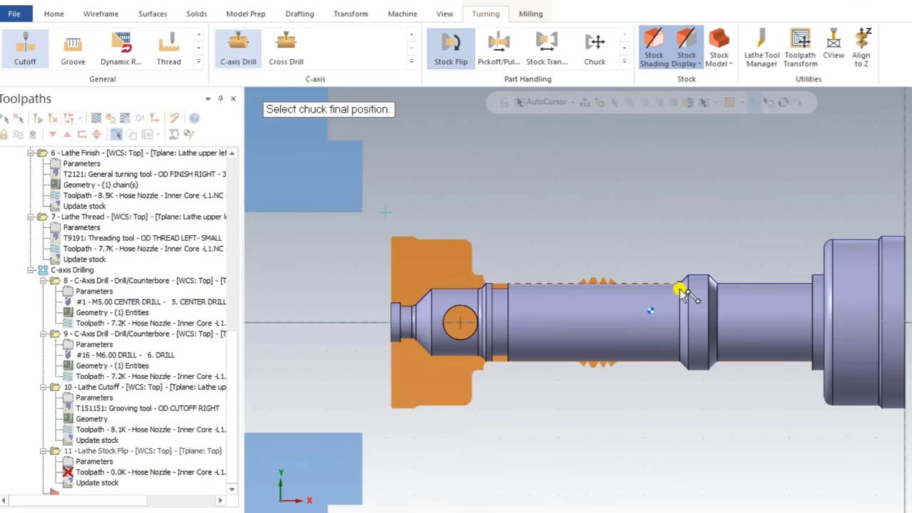
left_click(682, 292)
left_click(360, 437)
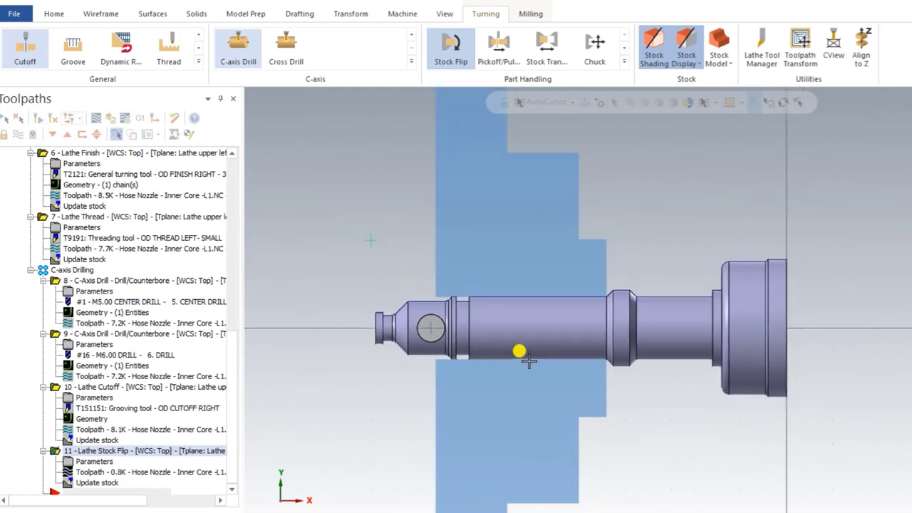
Select operations 8, 9 and 10 and run them in Verify.
mouse_move(528, 362)
middle_mouse_down()
mouse_move(516, 377)
mouse_move(425, 381)
mouse_move(578, 369)
mouse_move(506, 346)
mouse_move(459, 379)
middle_mouse_up()
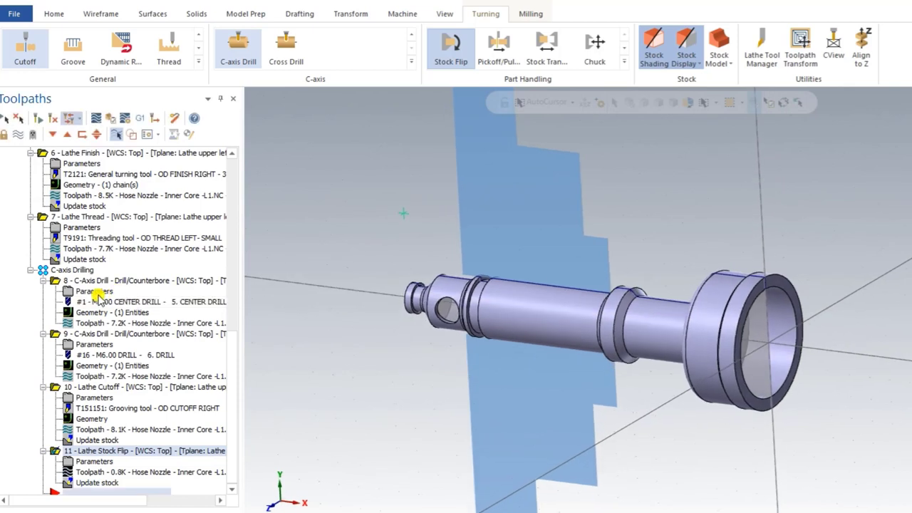
left_click(52, 283)
left_click(55, 335, "ctrl")
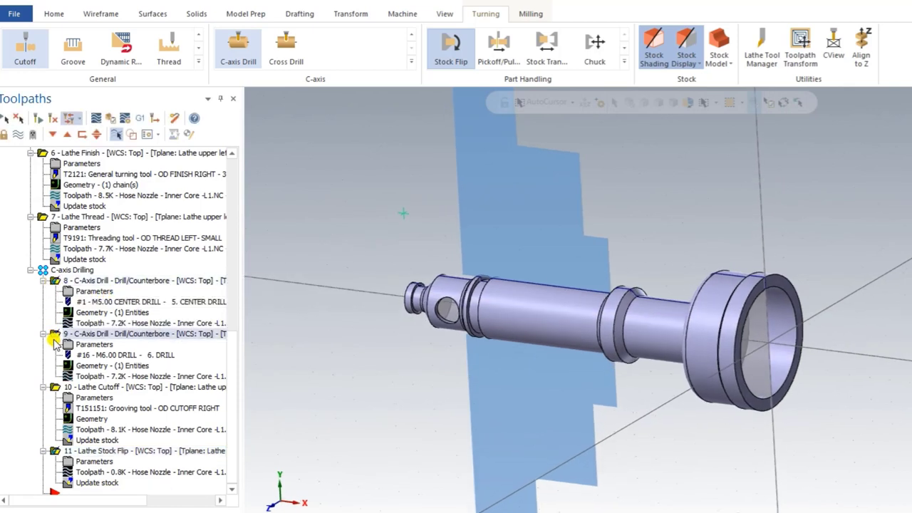
left_click(57, 389, "ctrl")
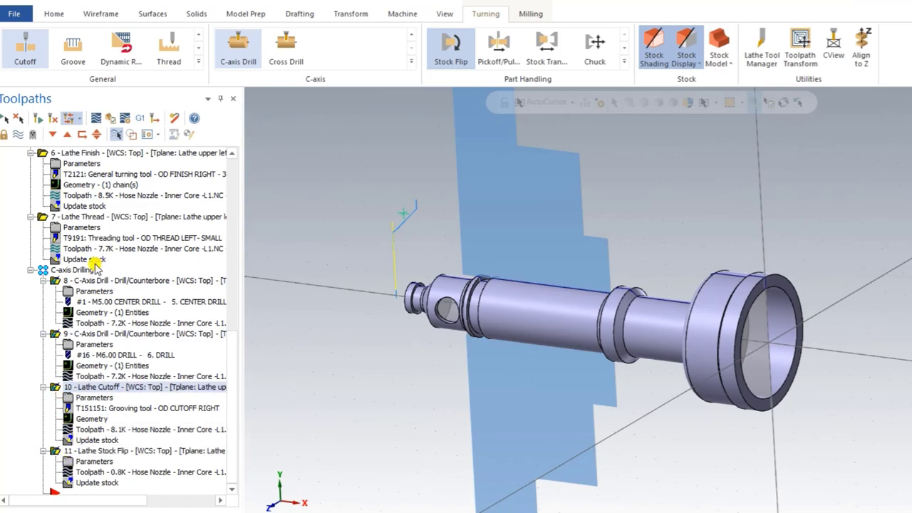
left_click(109, 120)
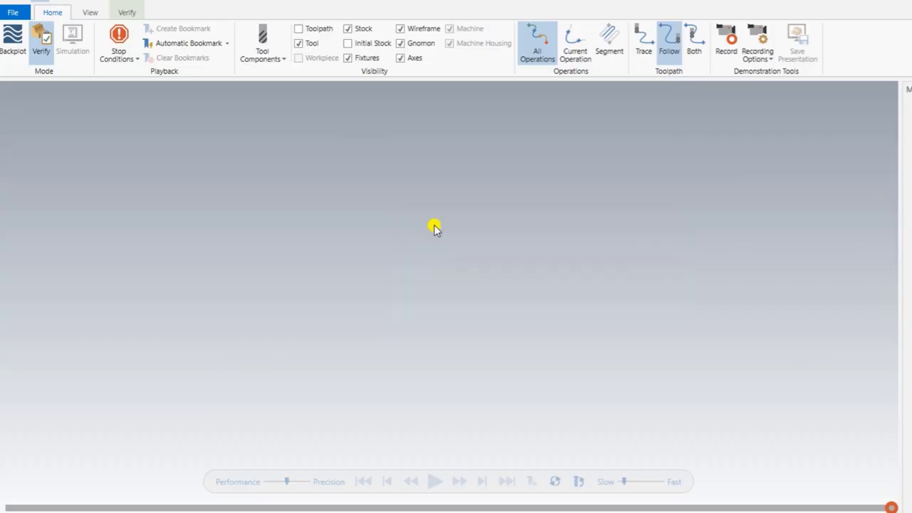
Play the Verify simulation at faster speed and inspect the finished nozzle held in the chuck.
mouse_move(489, 239)
middle_mouse_down()
mouse_move(464, 218)
mouse_move(474, 221)
middle_mouse_up()
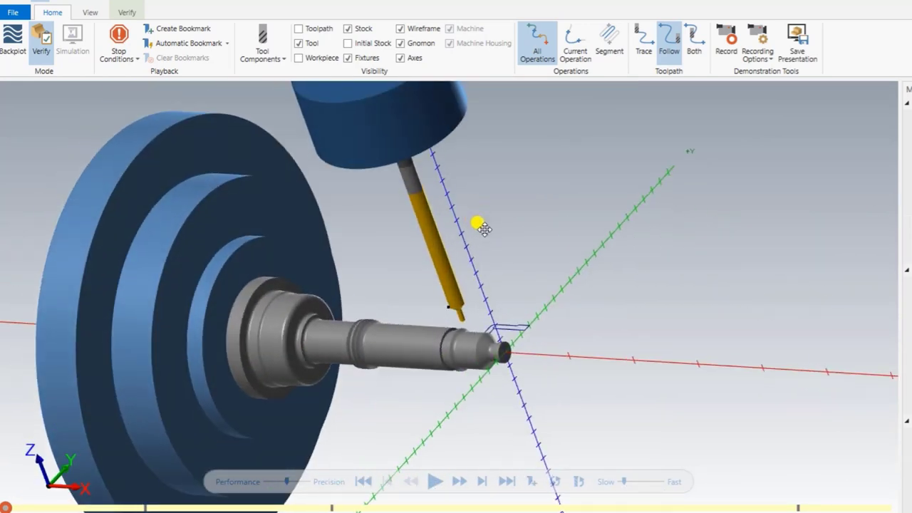
left_click(435, 483)
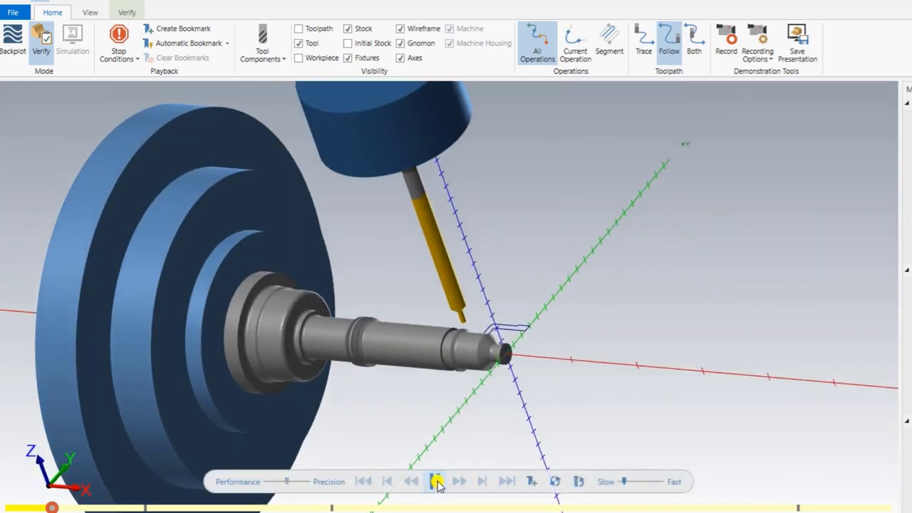
left_click_drag(614, 482, 630, 484)
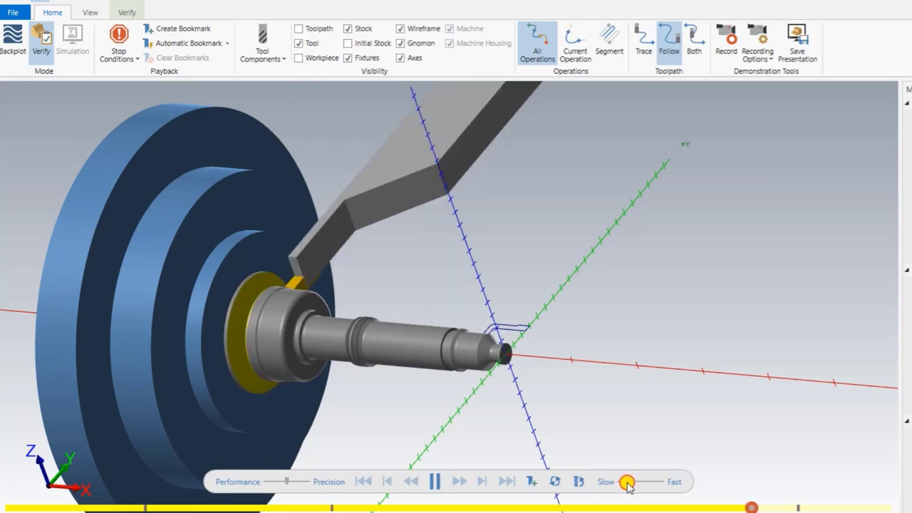
scroll(483, 336, "up", 3)
scroll(496, 334, "up", 2)
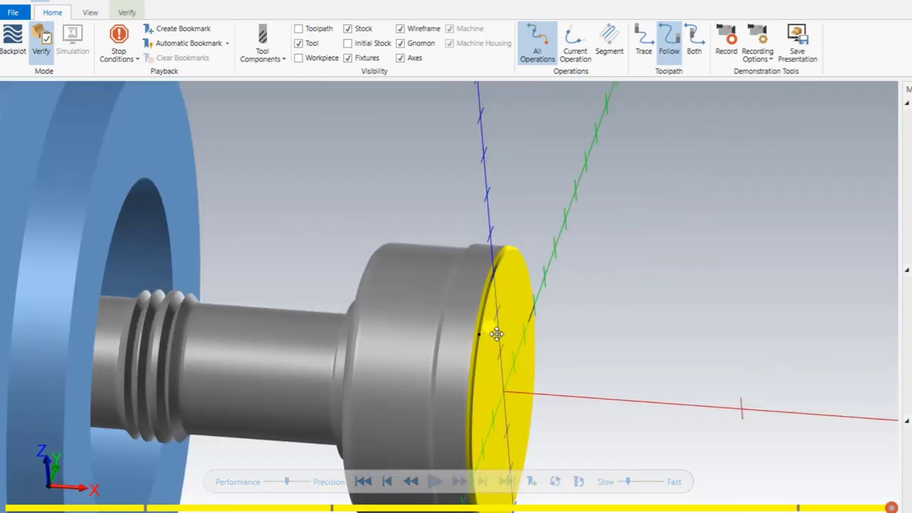
middle_click_drag(497, 334, 436, 332)
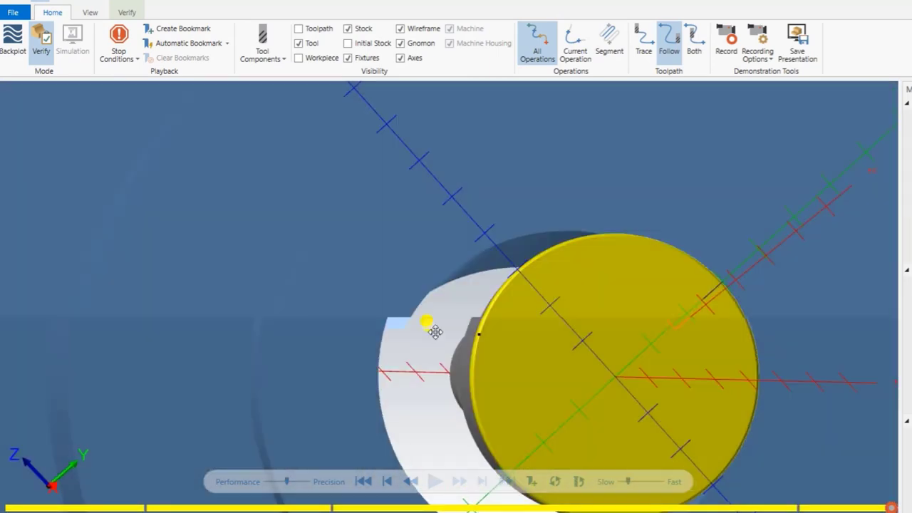
scroll(435, 331, "down", 5)
mouse_move(475, 320)
middle_mouse_down()
mouse_move(589, 327)
mouse_move(508, 316)
mouse_move(536, 328)
mouse_move(428, 330)
mouse_move(428, 346)
mouse_move(421, 336)
mouse_move(473, 335)
mouse_move(421, 335)
mouse_move(421, 350)
middle_mouse_up()
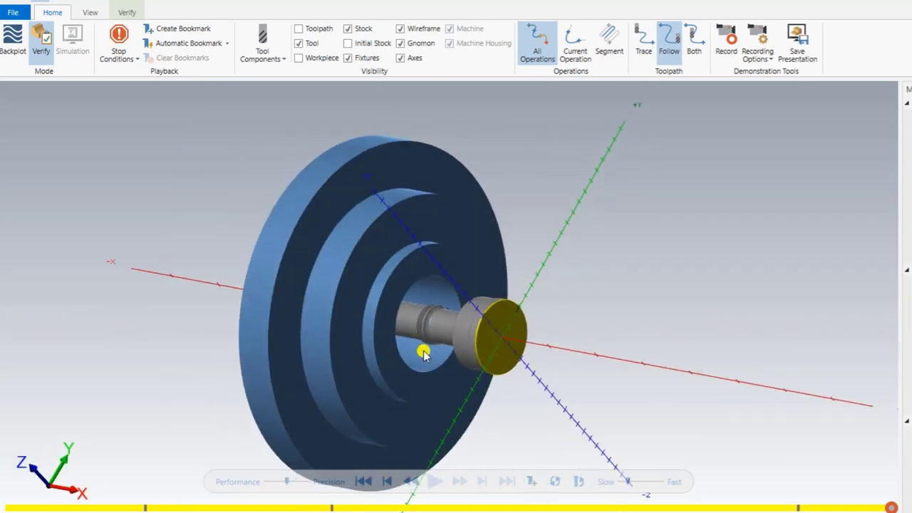